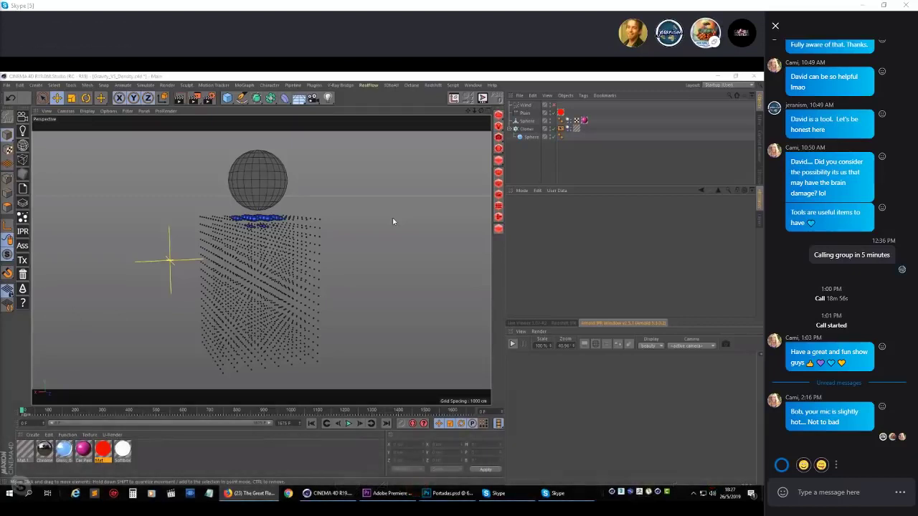
Step: Select the Cloner below the large sphere, examine its clone grid up close, and close the chat panel
left_click(297, 237)
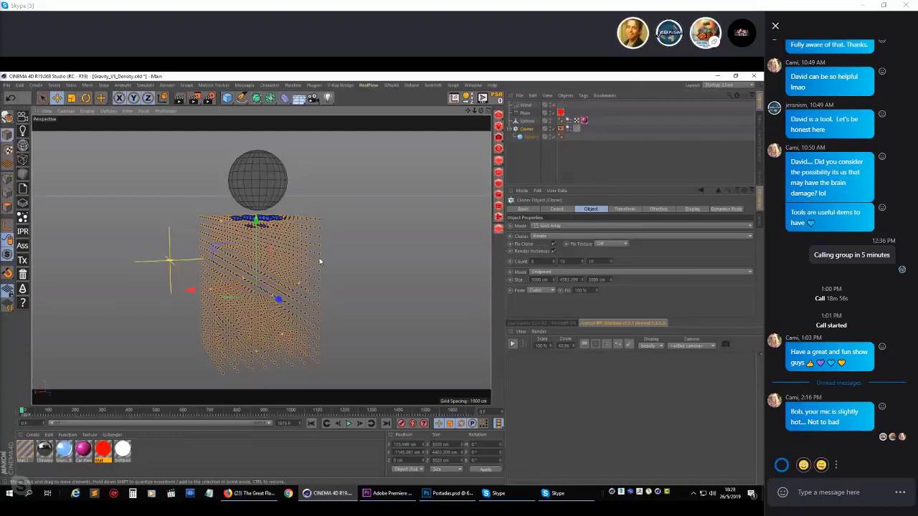
scroll(354, 244, "up", 2)
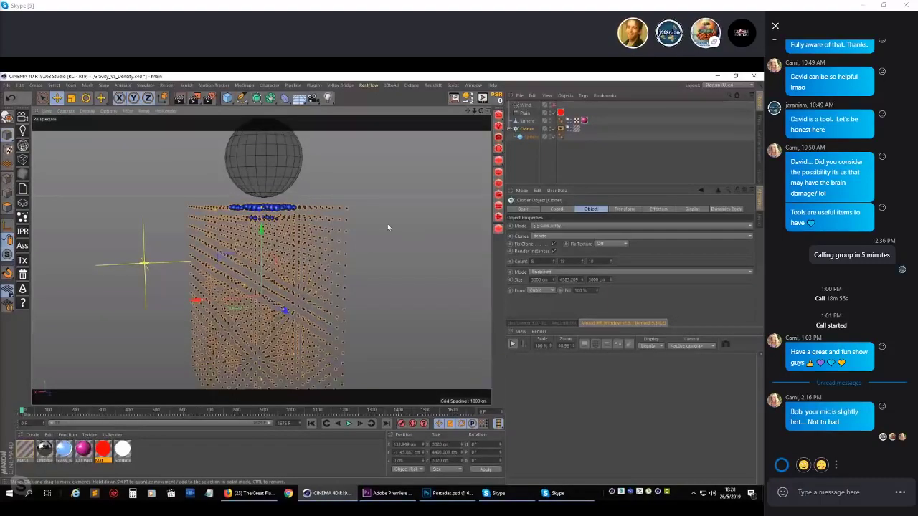
left_click_drag(388, 228, 271, 243, "alt")
scroll(271, 241, "up", 1)
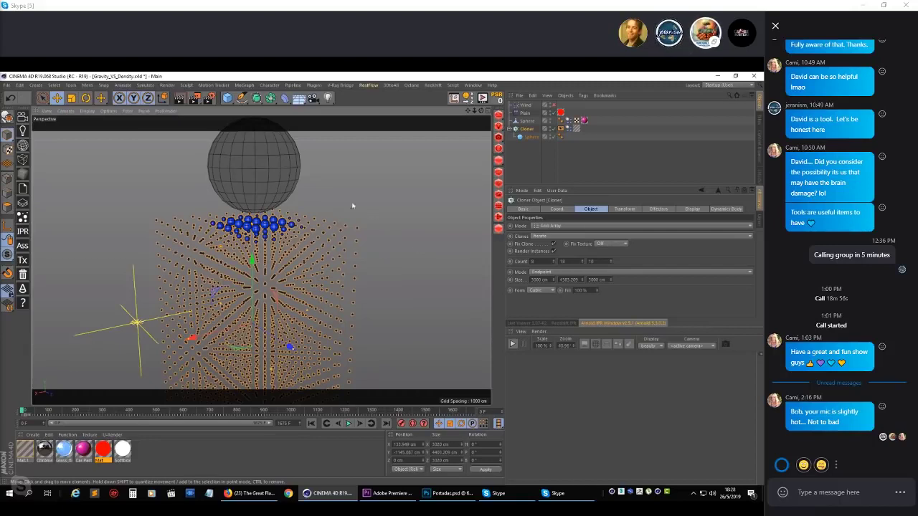
left_click(775, 29)
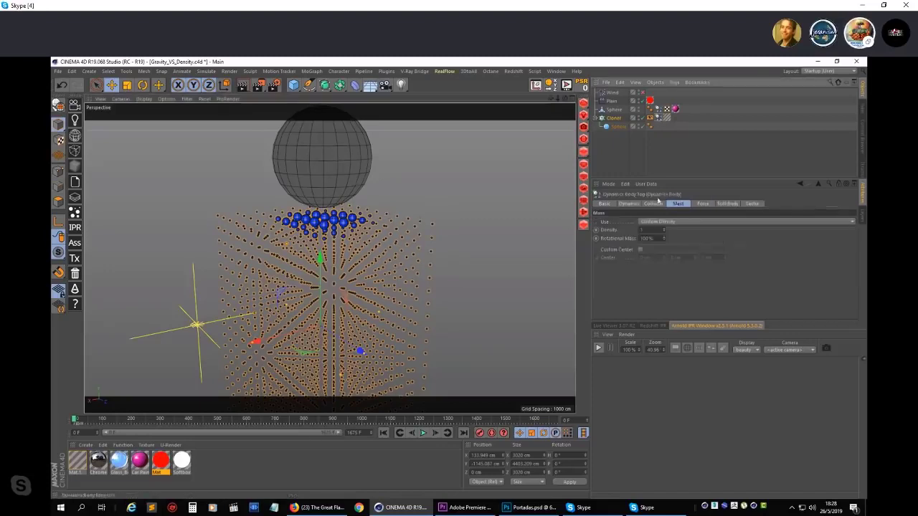
Step: Examine the mass density in the large sphere's dynamics body tag
left_click(341, 182)
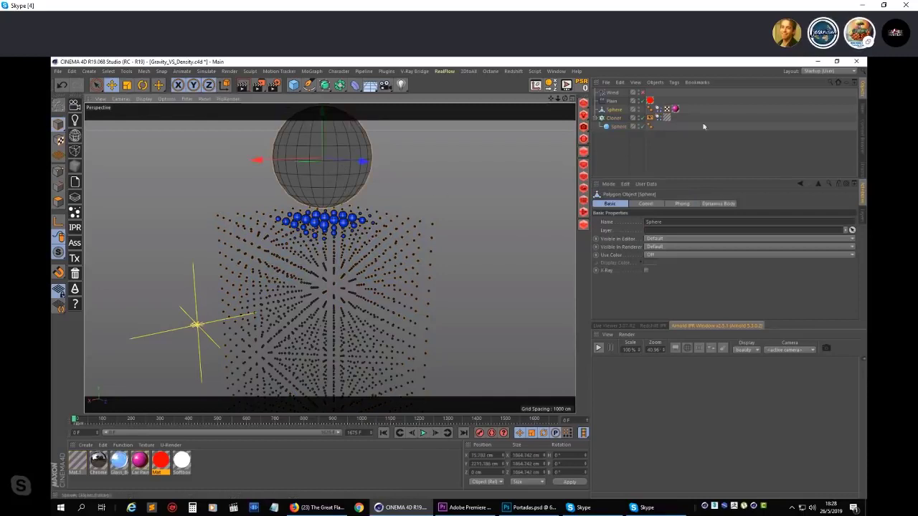
left_click(659, 109)
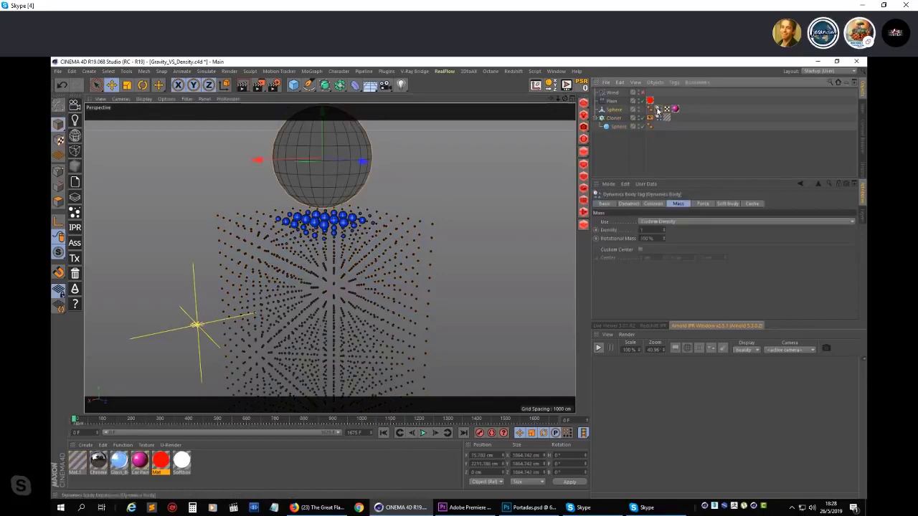
left_click(649, 229)
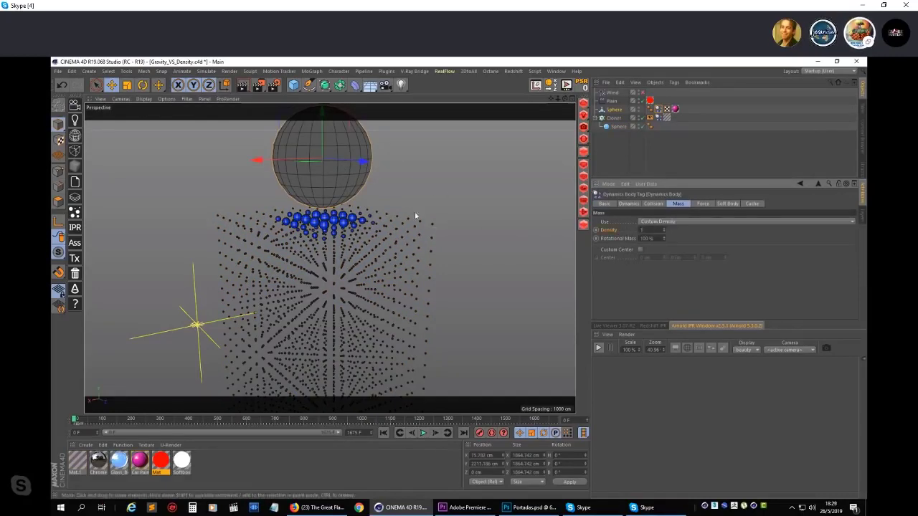
Step: Examine the Cloner's grid settings and the Plain effector acting on the clones beneath the large sphere
left_click(335, 228)
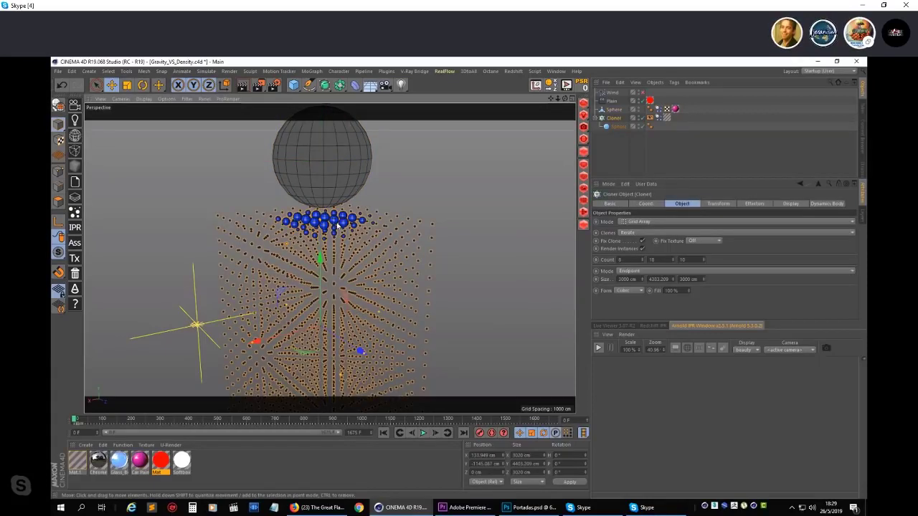
scroll(335, 215, "up", 2)
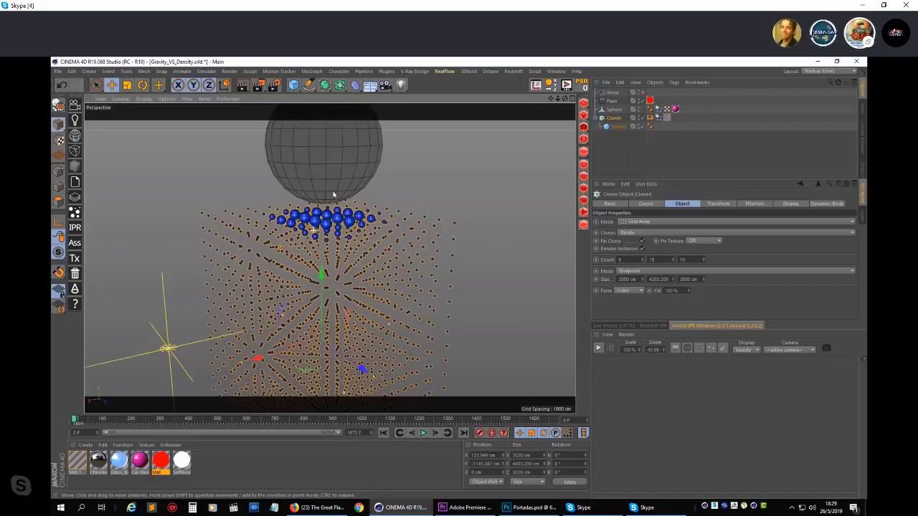
left_click_drag(333, 191, 350, 233, "alt")
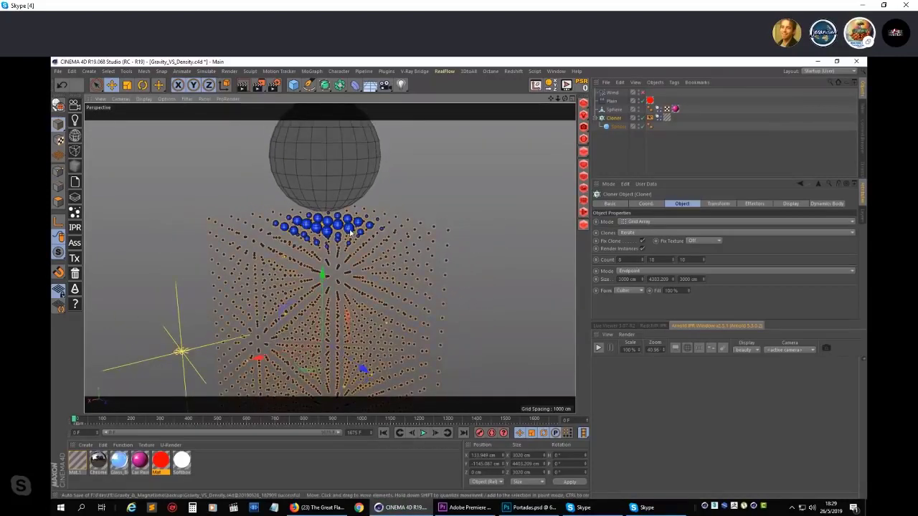
left_click(614, 101)
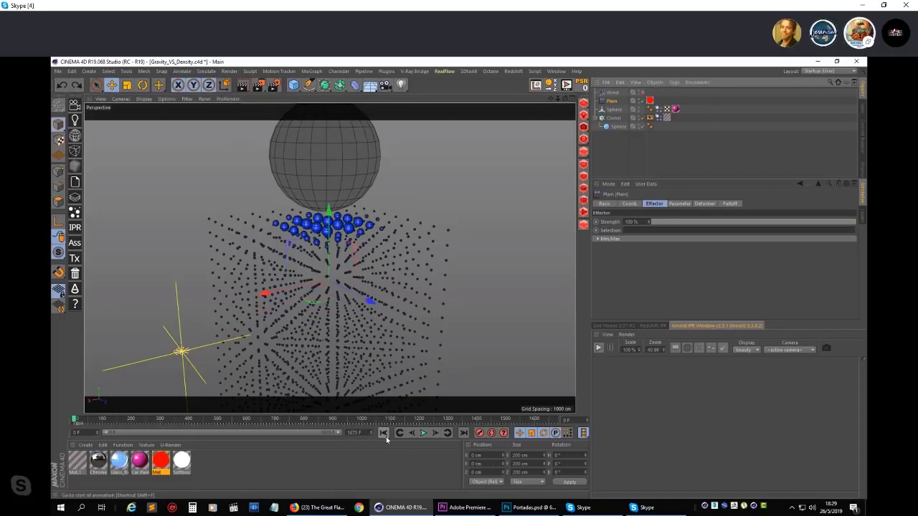
scroll(353, 211, "down", 2)
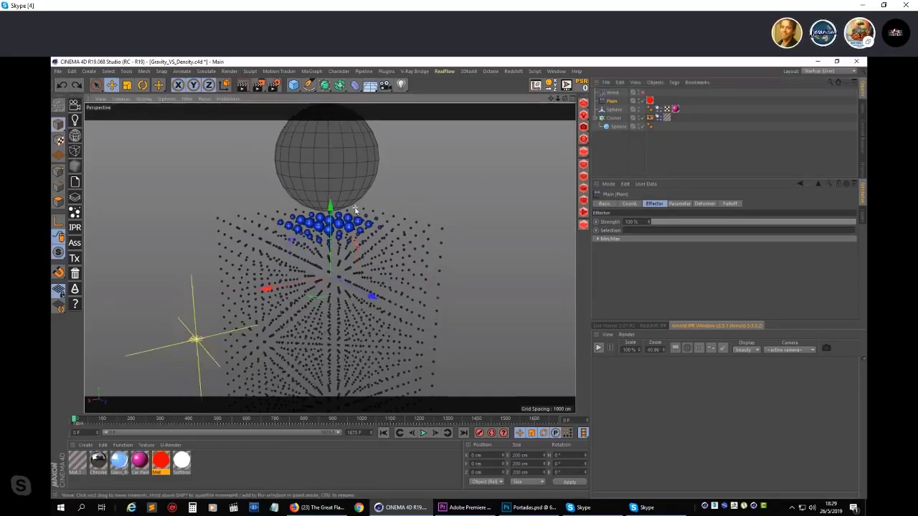
middle_click_drag(353, 211, 397, 218)
left_click(396, 218)
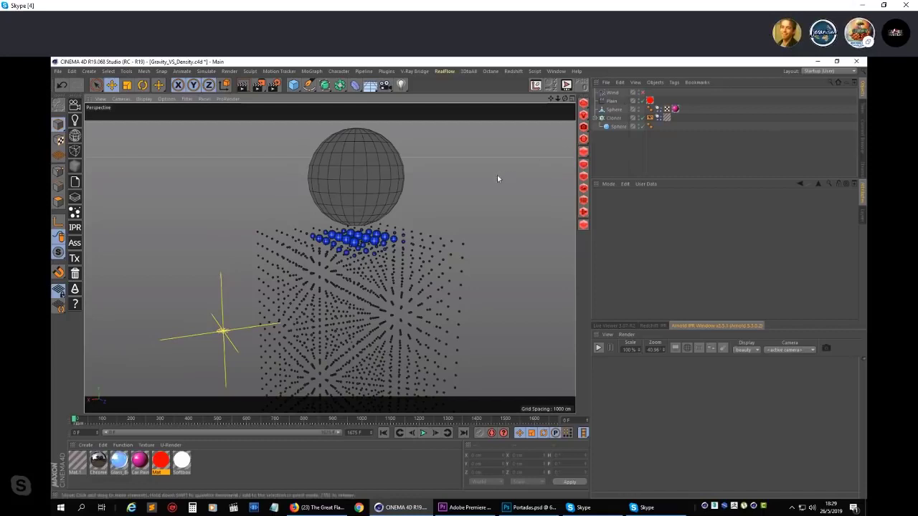
scroll(498, 179, "down", 1)
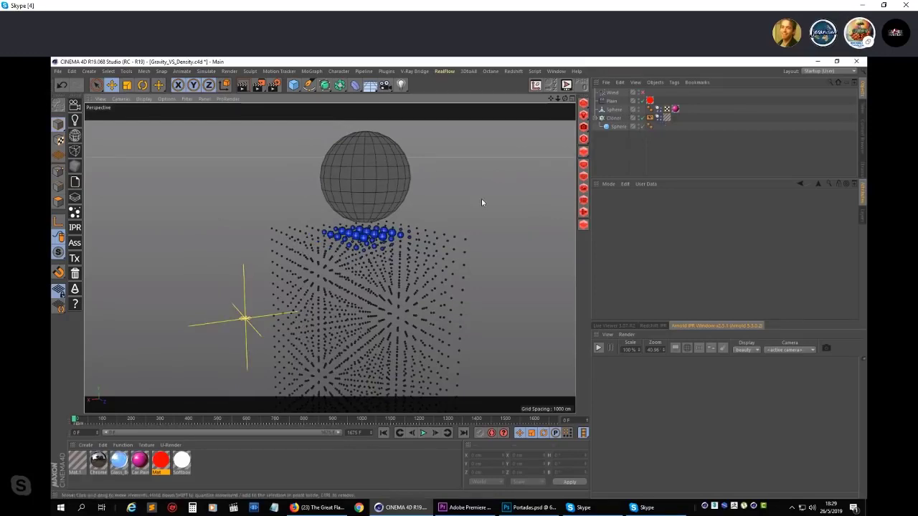
Step: Open the project's general dynamics settings and examine the gravity value
key("ctrl+d")
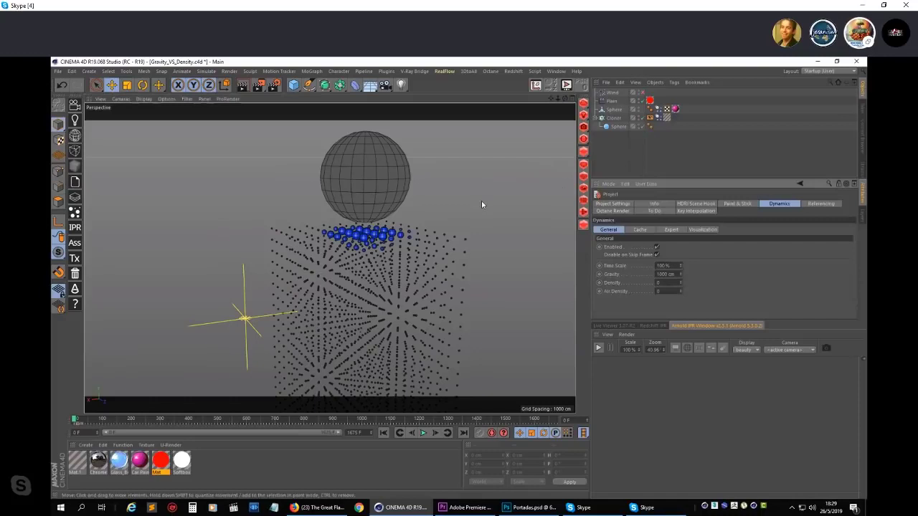
left_click(667, 273)
mouse_move(380, 215)
left_mouse_down("alt")
mouse_move(369, 211)
mouse_move(374, 228)
left_mouse_up("alt")
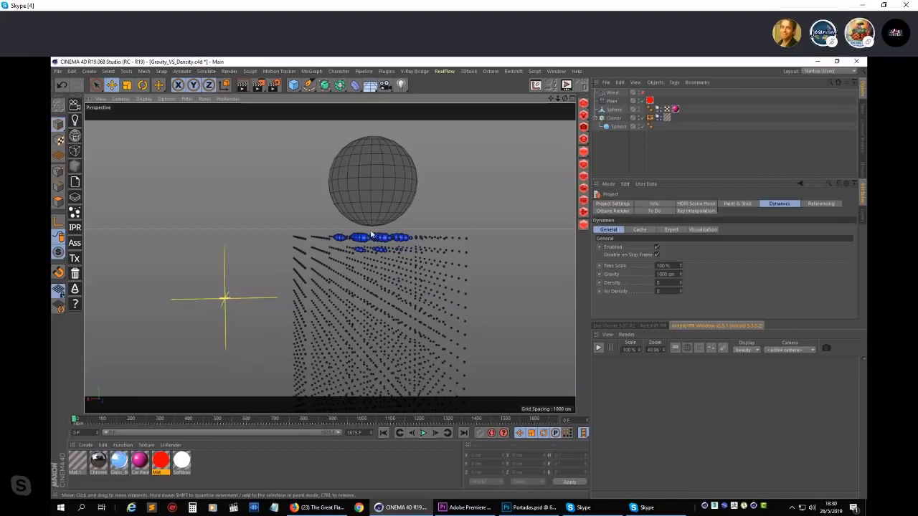
Step: Play the large sphere's simulation with the current project gravity, stop it, and return to the first frame
left_click(371, 193)
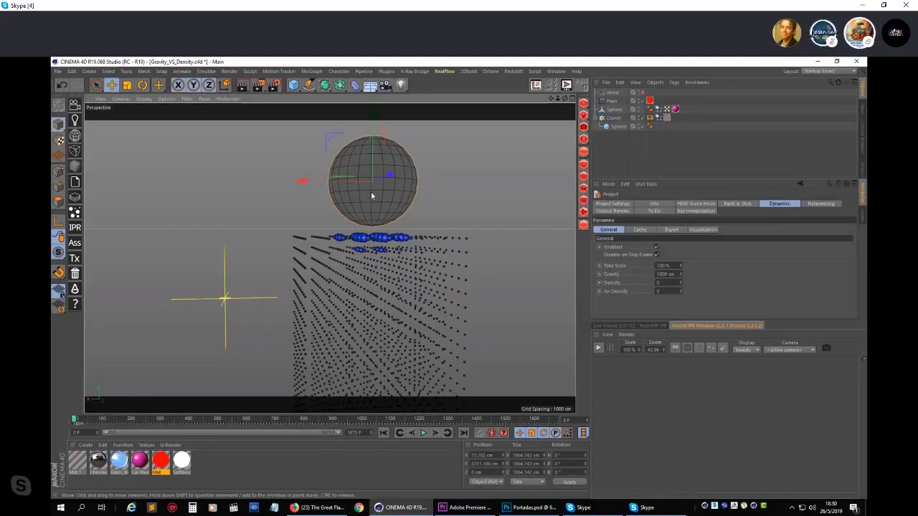
left_click(424, 433)
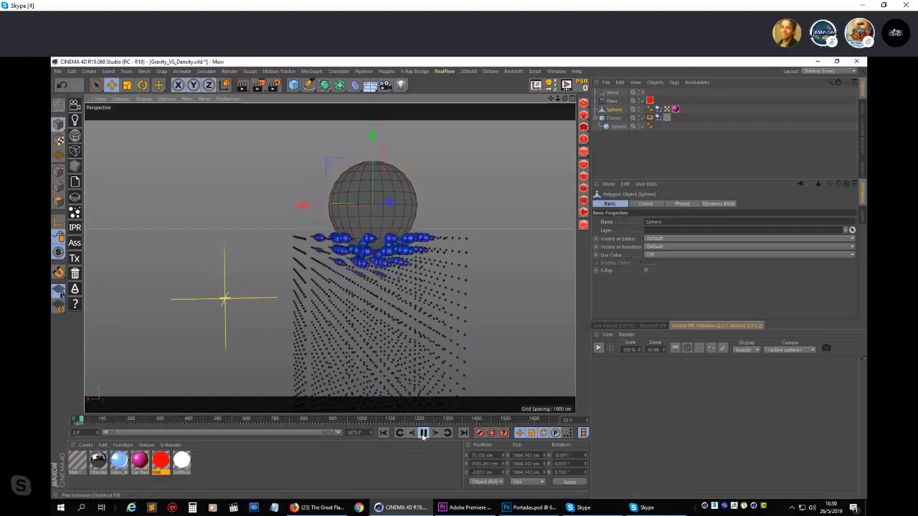
key("ctrl+d")
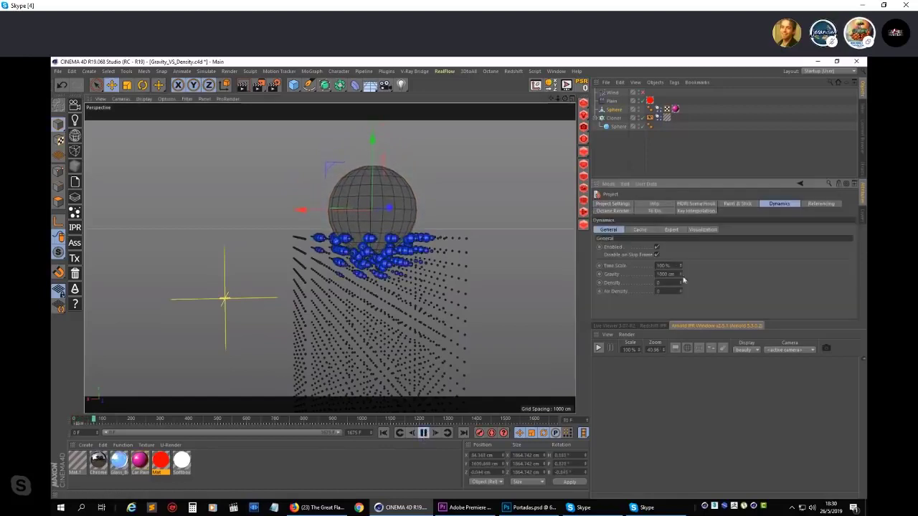
double_click(666, 274)
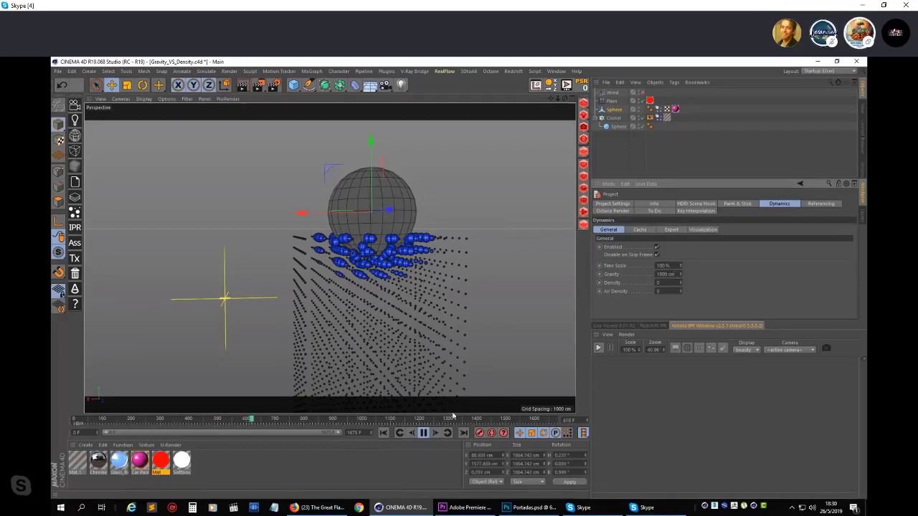
left_click(423, 433)
left_click(384, 433)
Step: Set the project's dynamics gravity to 0 cm and test-play the simulation, returning to the first frame
double_click(667, 274)
type("0")
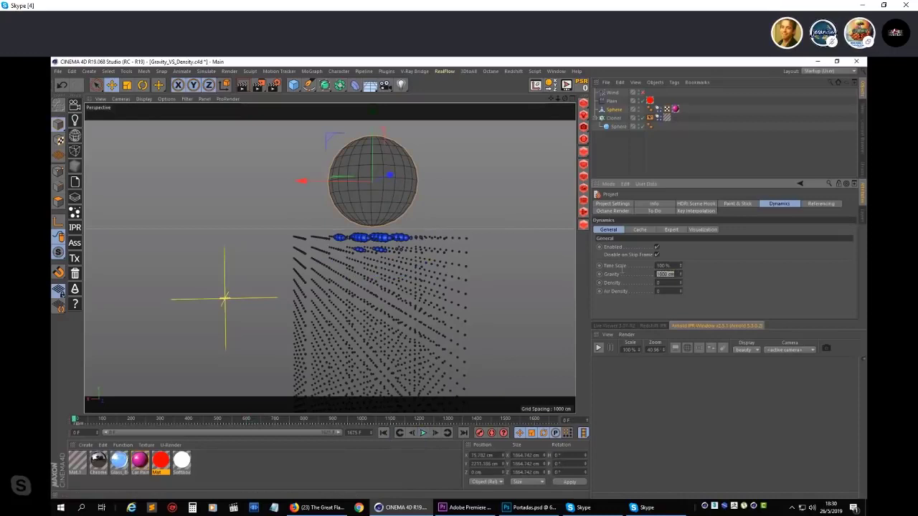
key("Return")
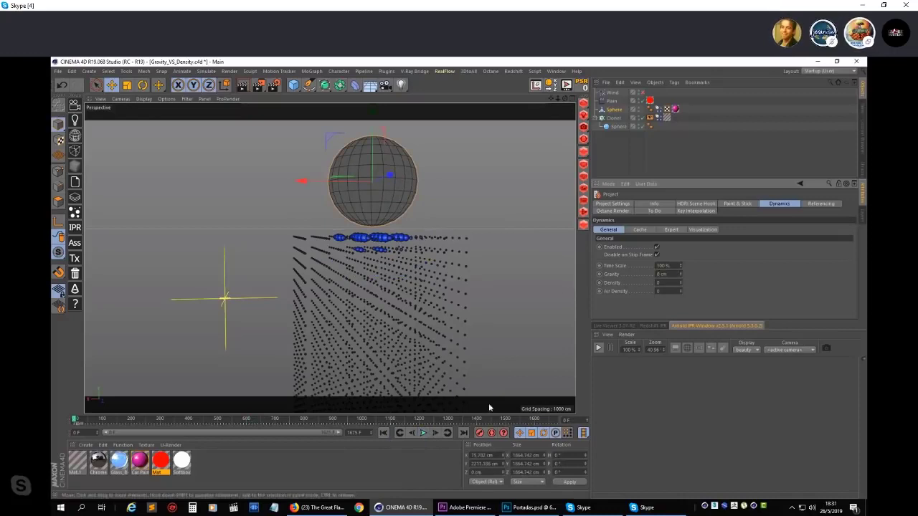
left_click(423, 433)
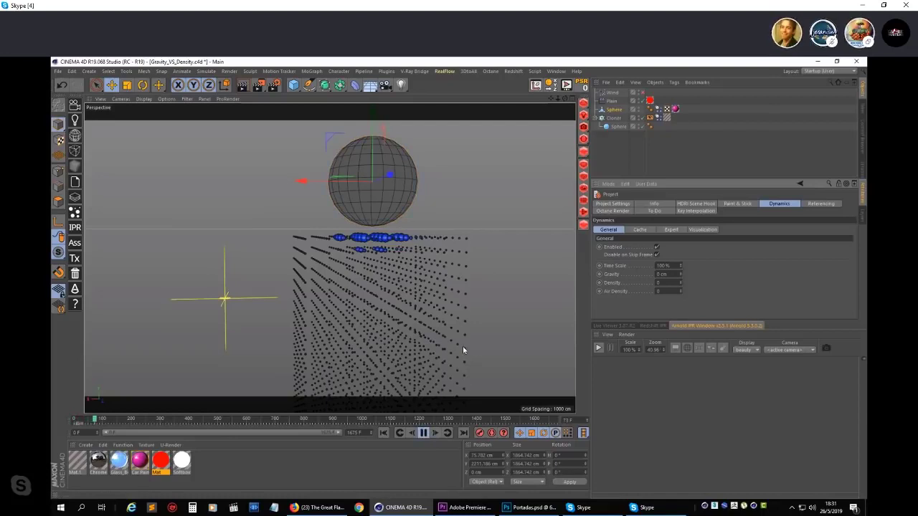
left_click(424, 433)
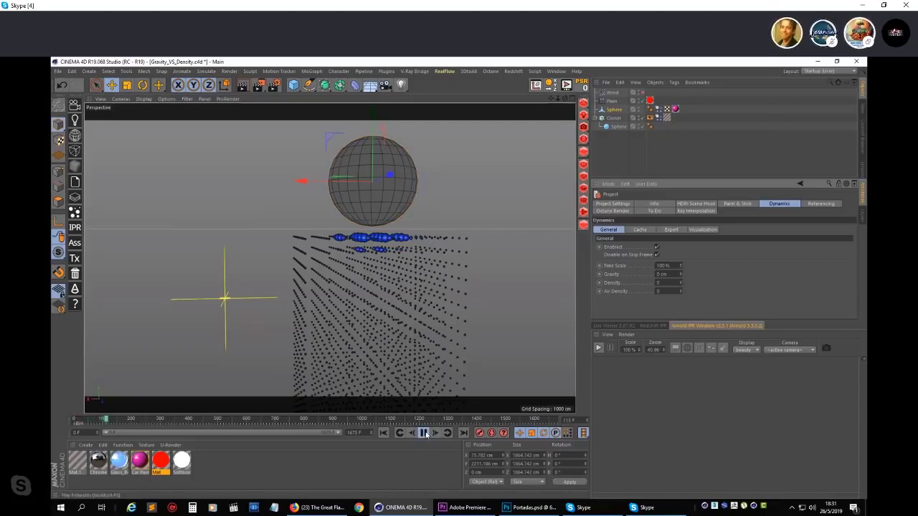
left_click(384, 432)
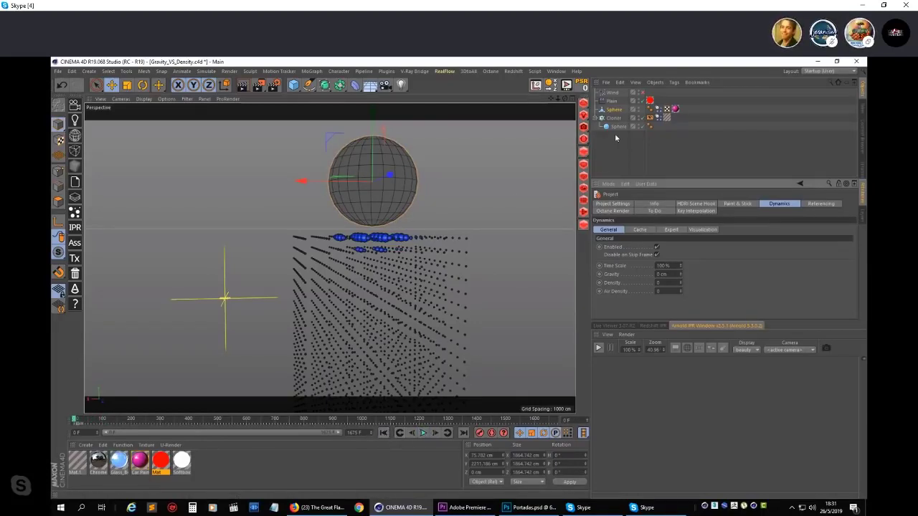
Step: Move the large sphere down into the middle of the clone grid, to about -911 cm in Y
left_click(613, 110)
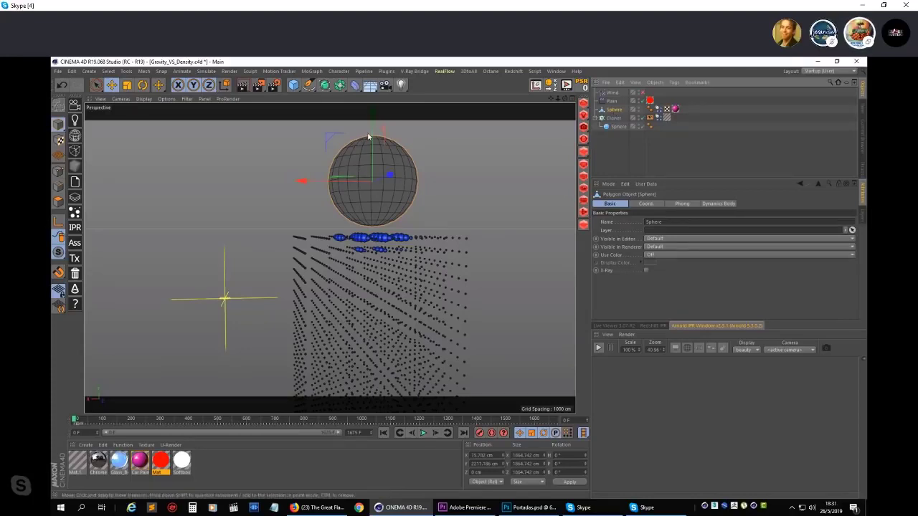
left_click_drag(371, 137, 349, 249)
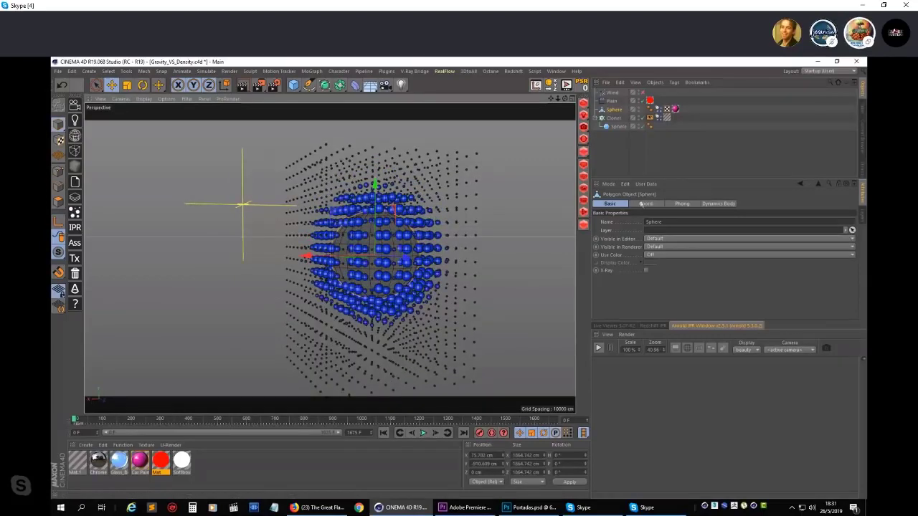
Step: Open the density of the large sphere's dynamics body for editing and play the simulation
left_click(658, 109)
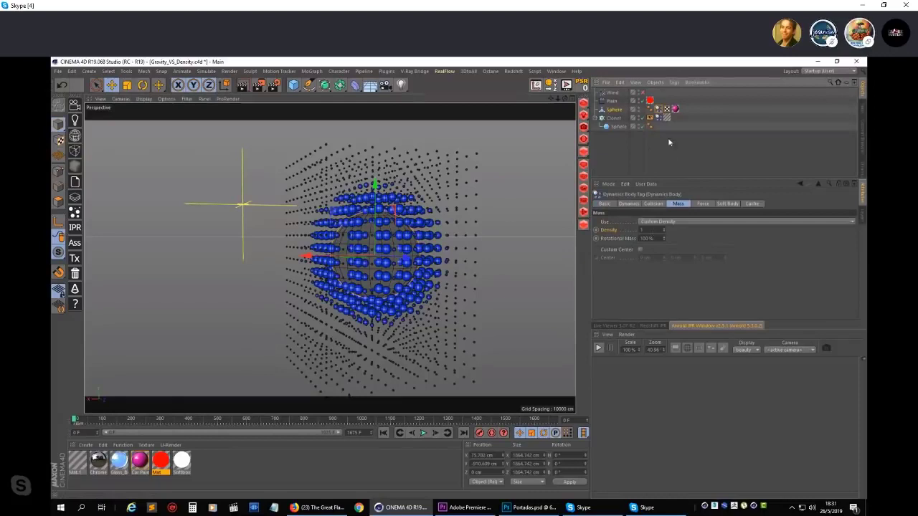
double_click(641, 229)
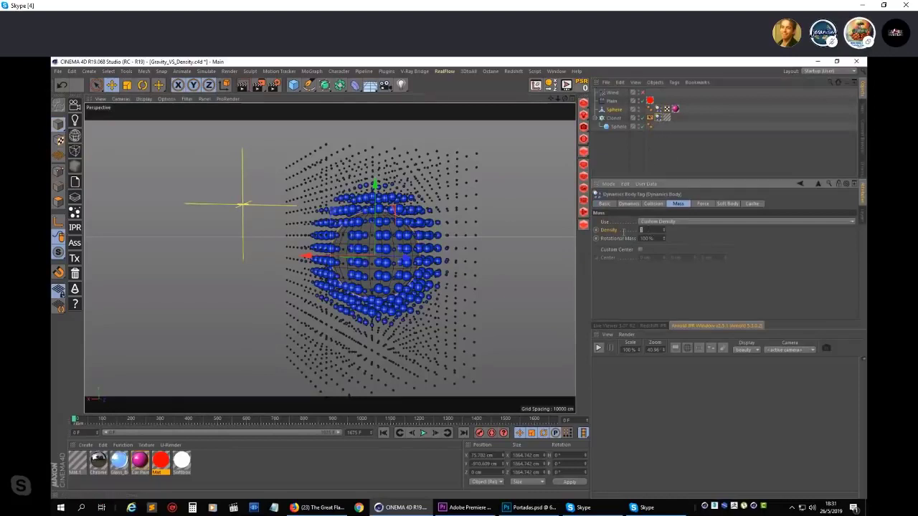
left_click(421, 435)
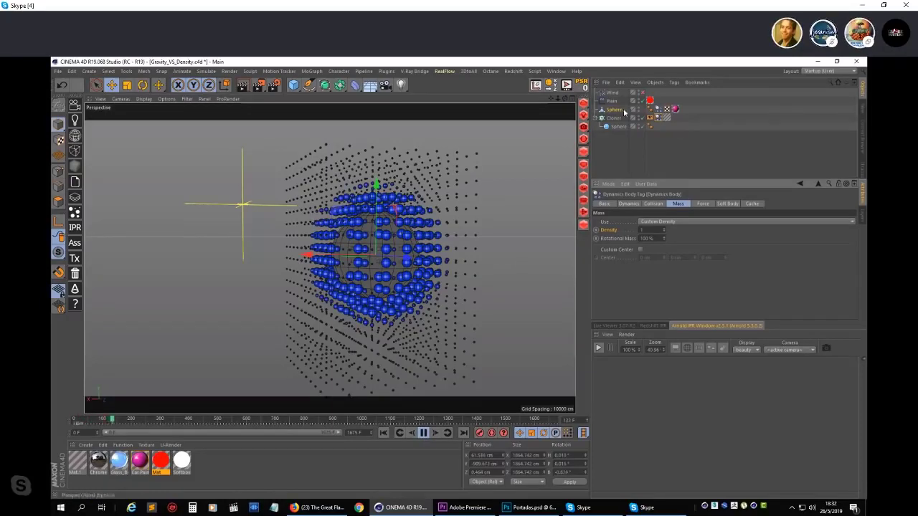
Step: Raise the large sphere's custom density to 10000000 during playback, stop the simulation, and return to the first frame
left_click(649, 231)
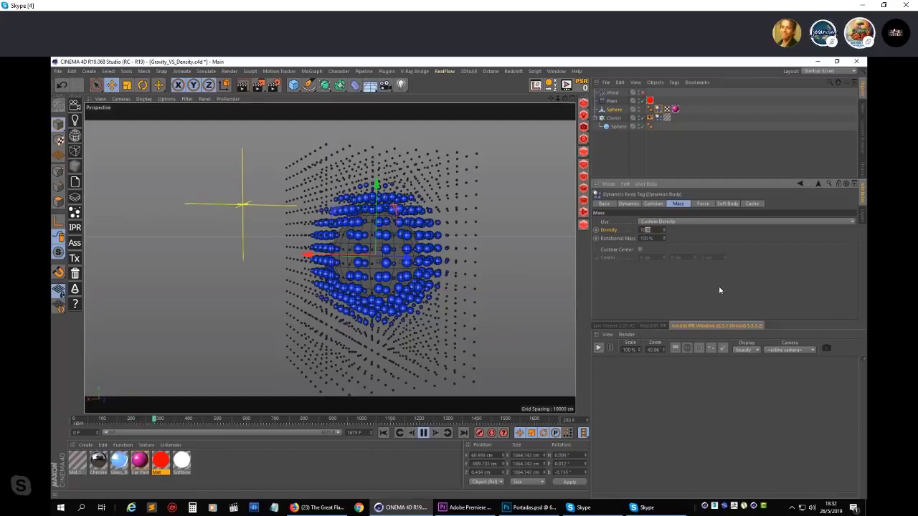
key("Return")
left_click(654, 230)
type("00000")
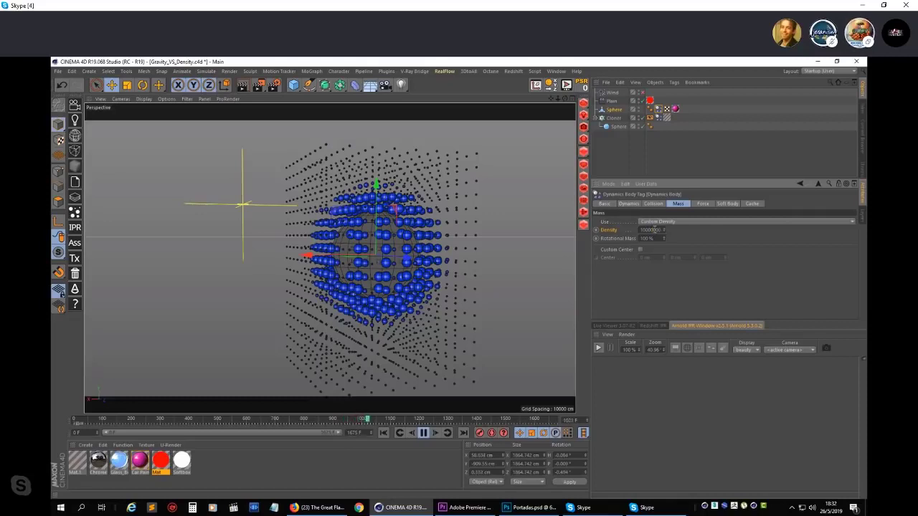
key("Return")
left_click(423, 432)
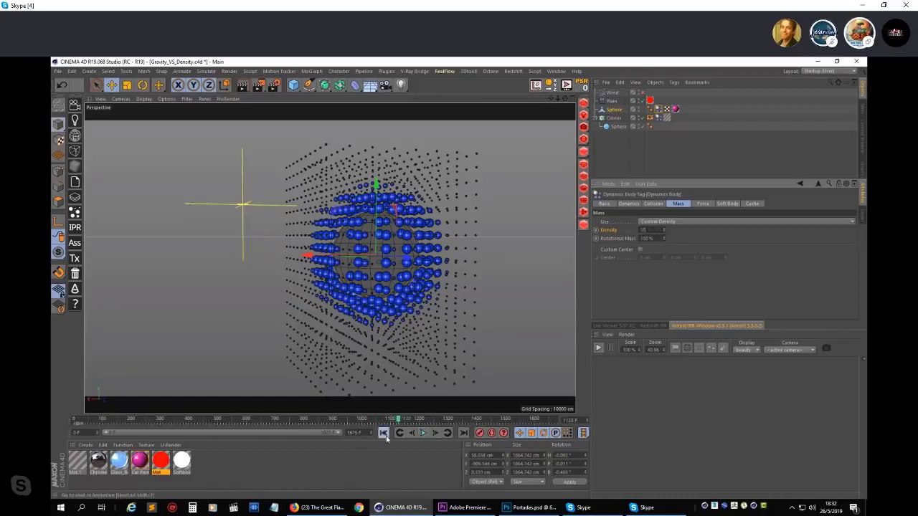
left_click(383, 432)
Step: Enable the wind object, reduce its wind speed to about 312 cm, and play the simulation
left_click(241, 209)
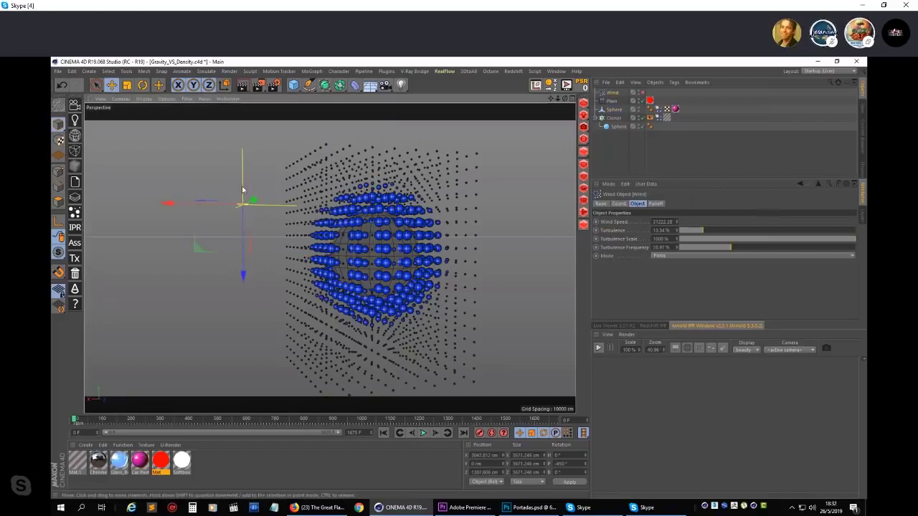
scroll(242, 190, "up", 10)
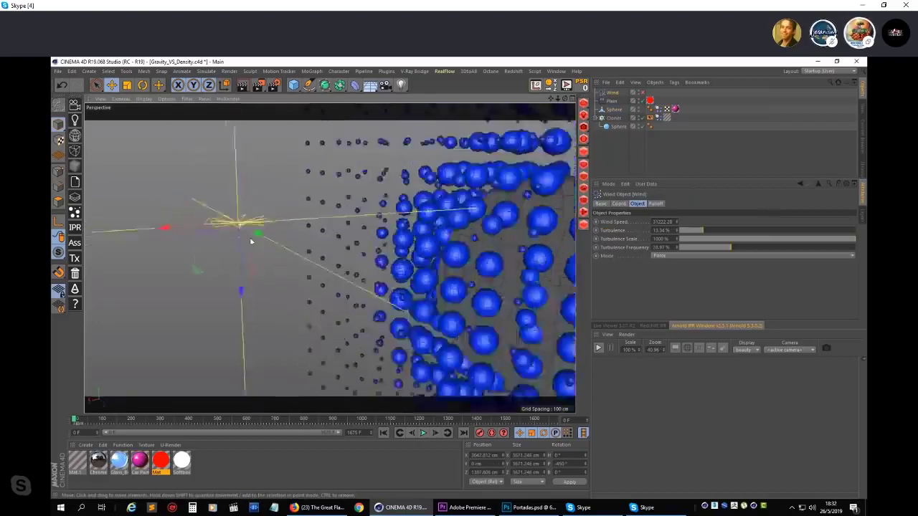
scroll(251, 242, "up", 2)
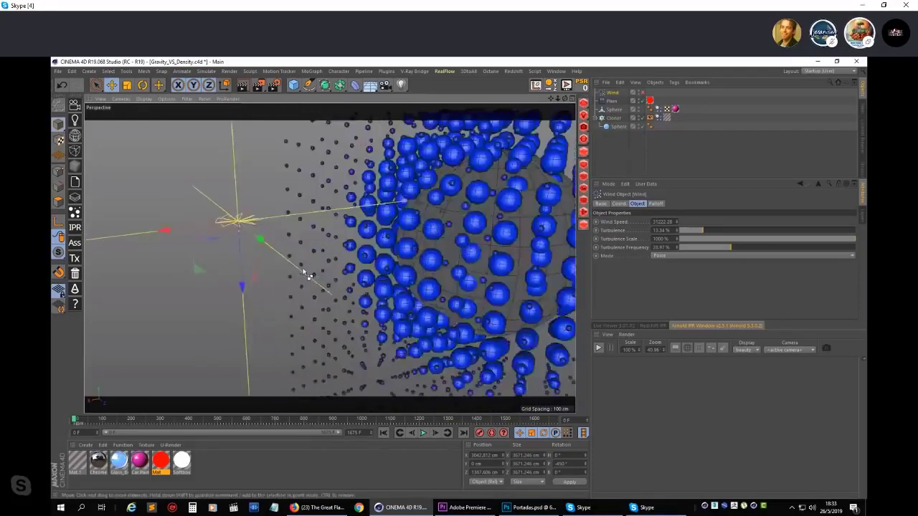
scroll(325, 290, "down", 10)
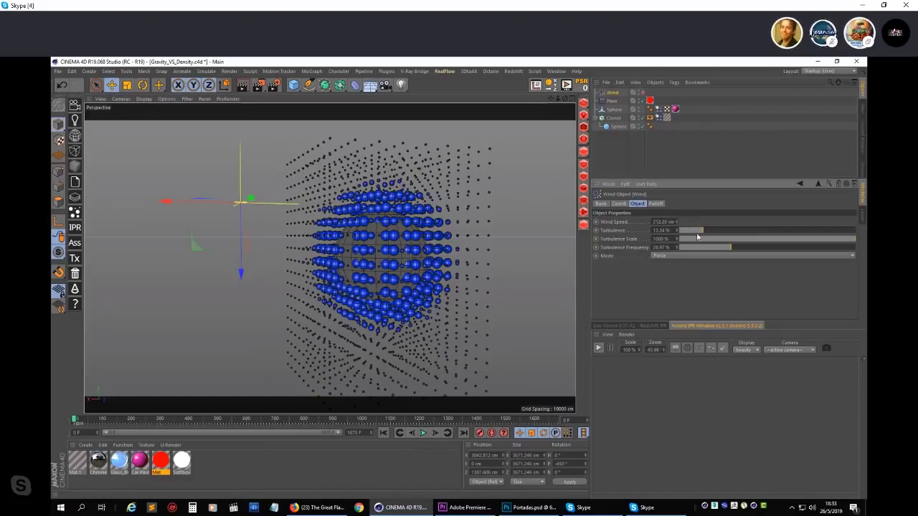
left_click(423, 436)
Step: Try a higher custom density for the large sphere during playback, set it back to 10, and stop the simulation
left_click(658, 109)
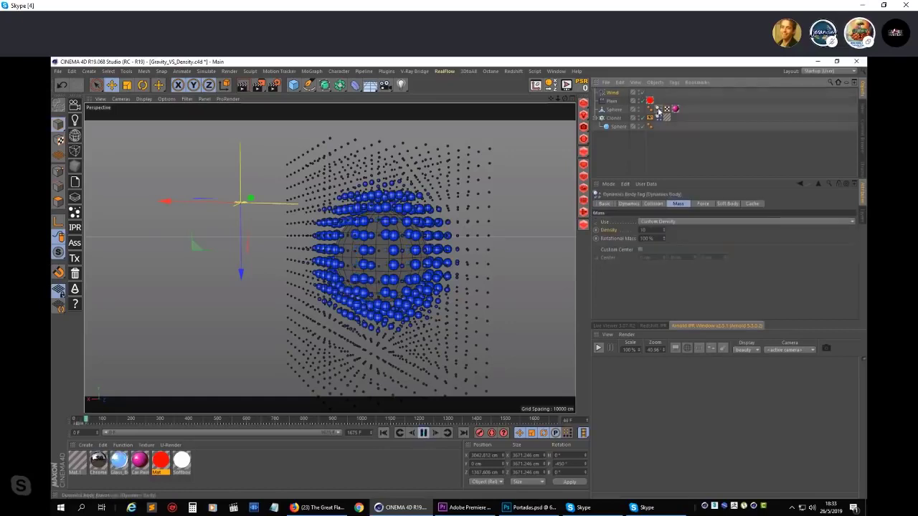
left_click(659, 229)
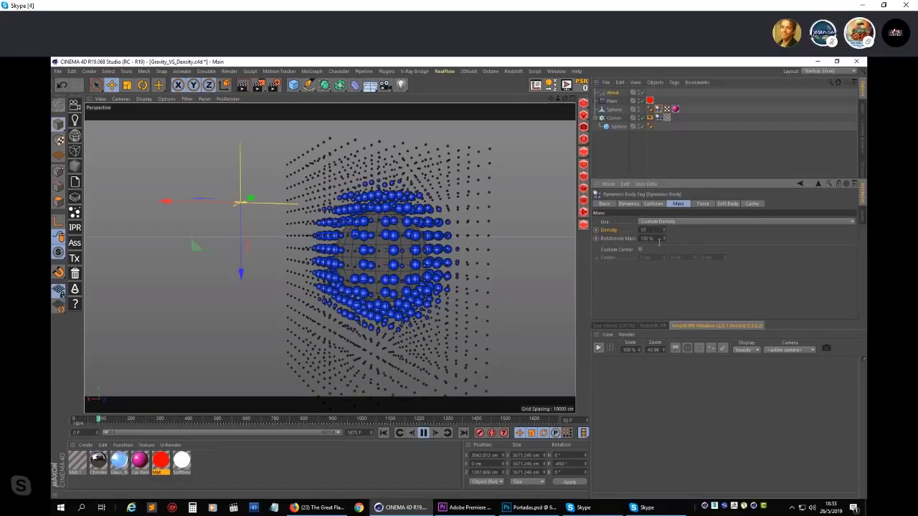
type("00")
key("Tab")
left_click(655, 231)
key("BackSpace")
key("Return")
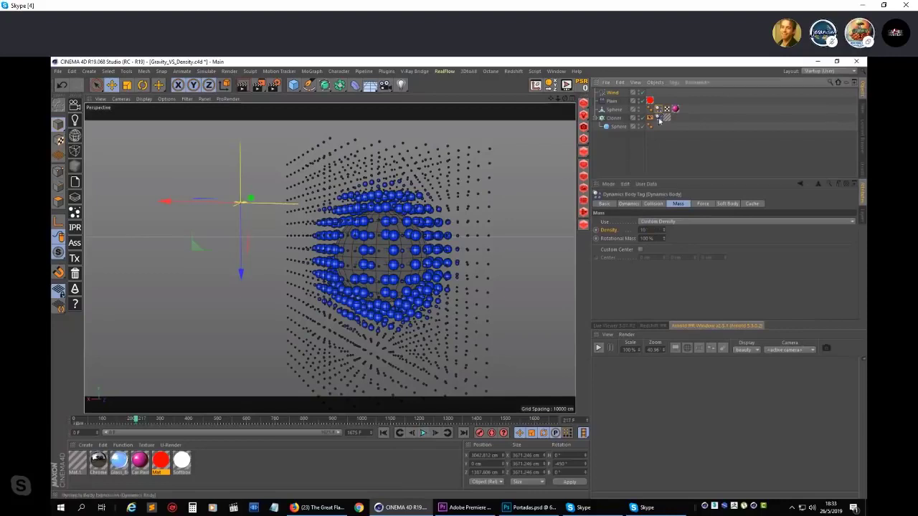
Step: Check the force lists of the large sphere's and the cloner's dynamics bodies, and the cloner's mass settings
left_click(701, 205)
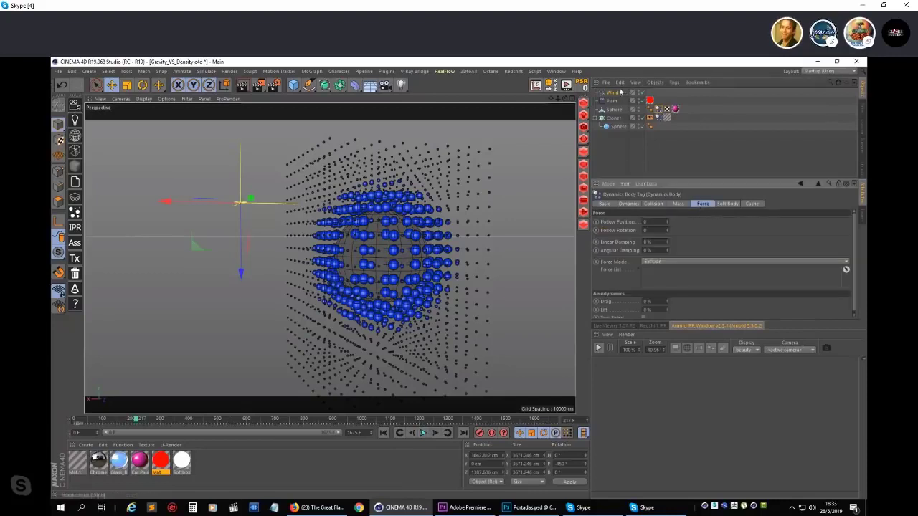
left_click_drag(613, 92, 666, 271)
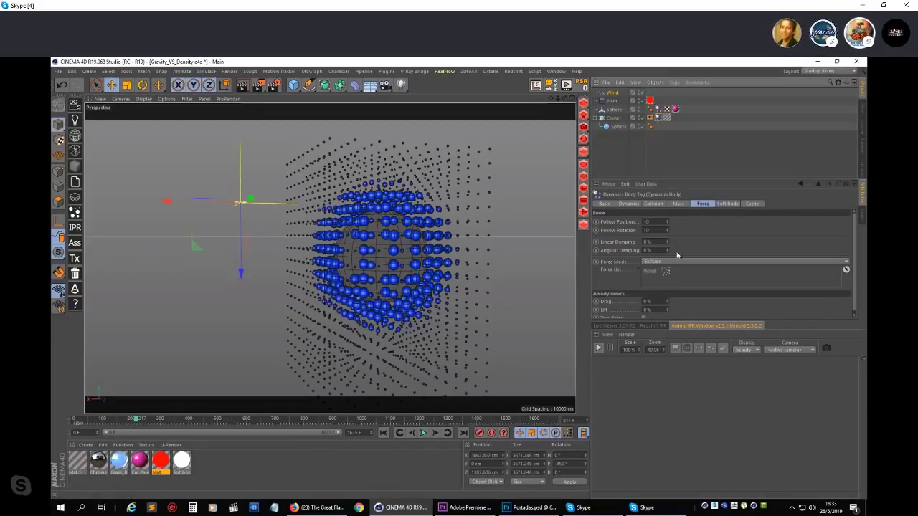
left_click(650, 273)
left_click(677, 204)
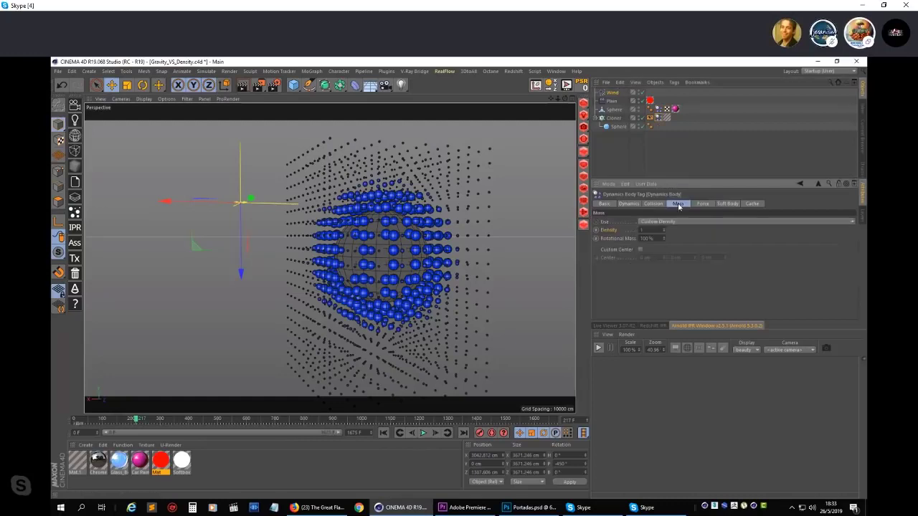
Step: Set the wind speed to 3120.28 cm and turbulence scale to 92.55 %, and test-play with turbulence at 0 %, undoing the turbulence change
left_click(611, 93)
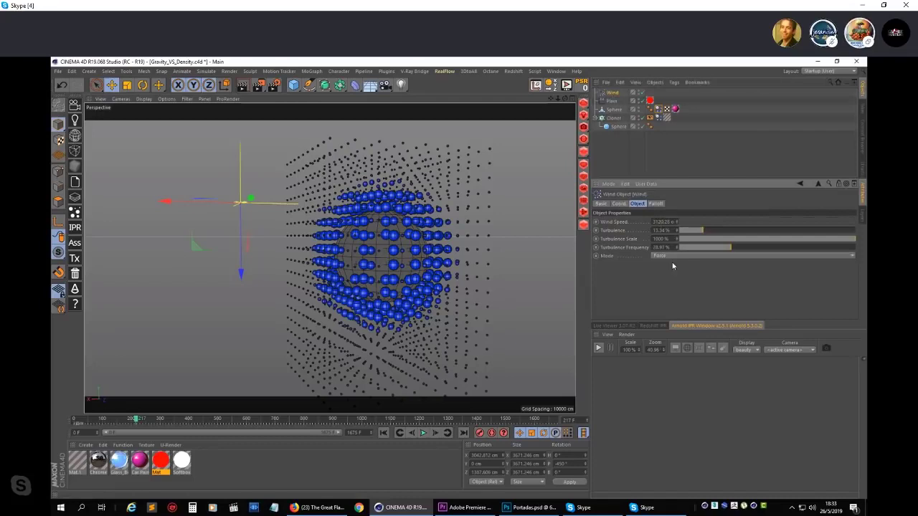
left_click_drag(699, 241, 666, 235)
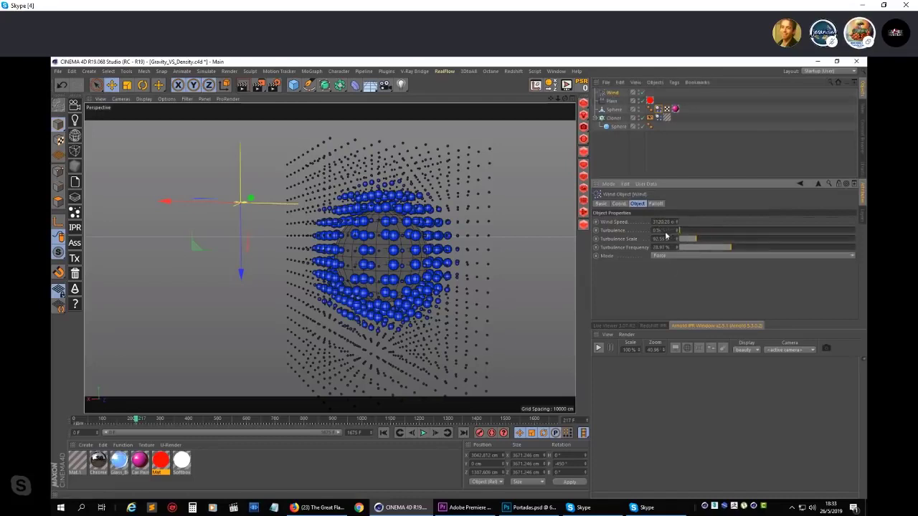
left_click(423, 432)
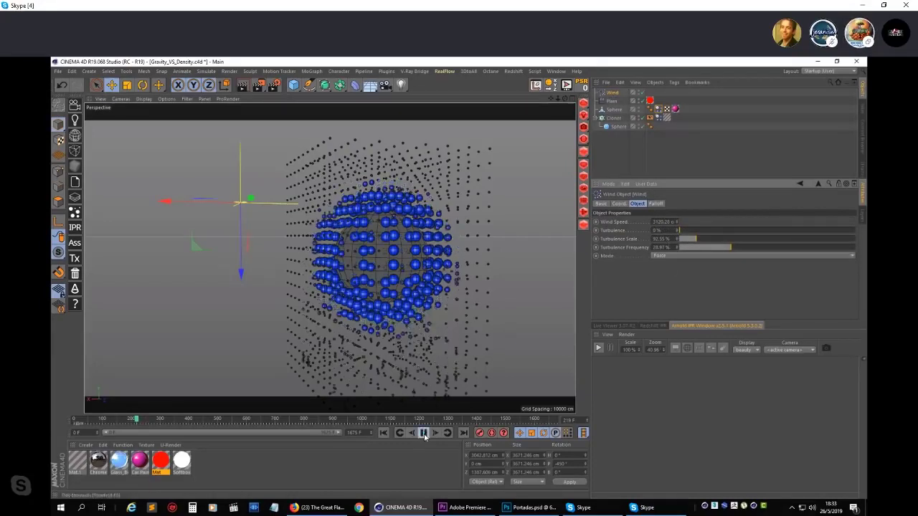
left_click(383, 433)
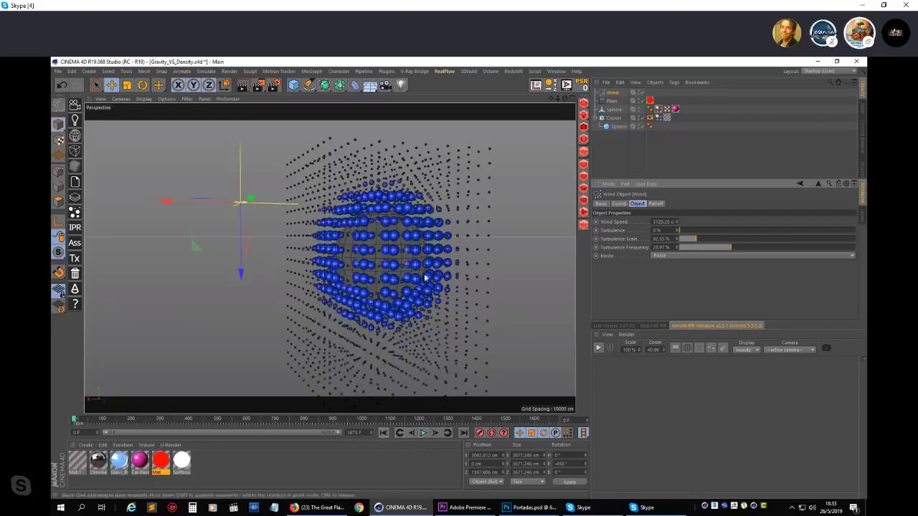
key("ctrl+z")
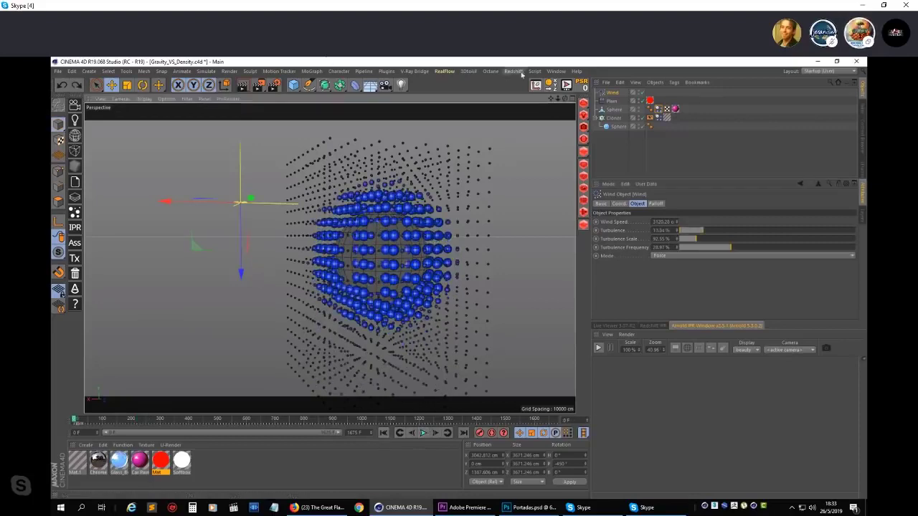
Step: Switch to the open project Gravity_VS_Density_2.c4d and play its simulation briefly
left_click(556, 71)
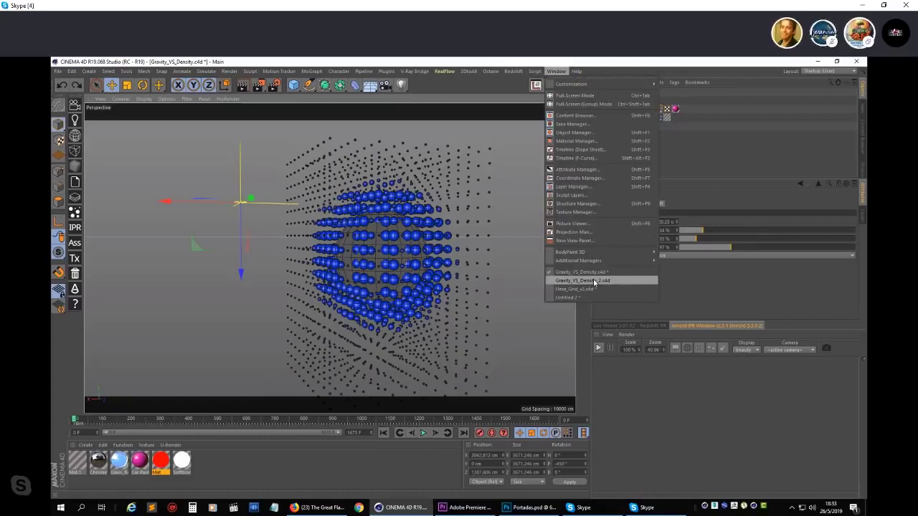
left_click(594, 281)
left_click_drag(211, 209, 250, 207)
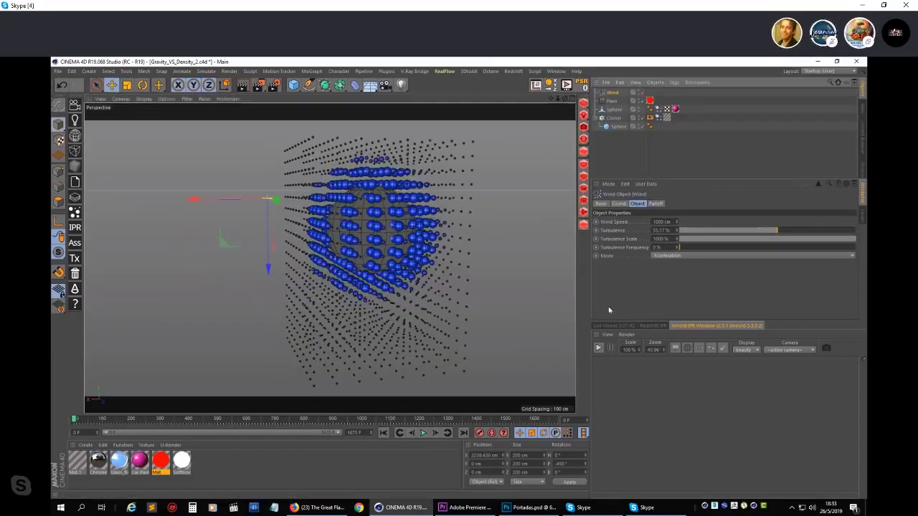
left_click(423, 434)
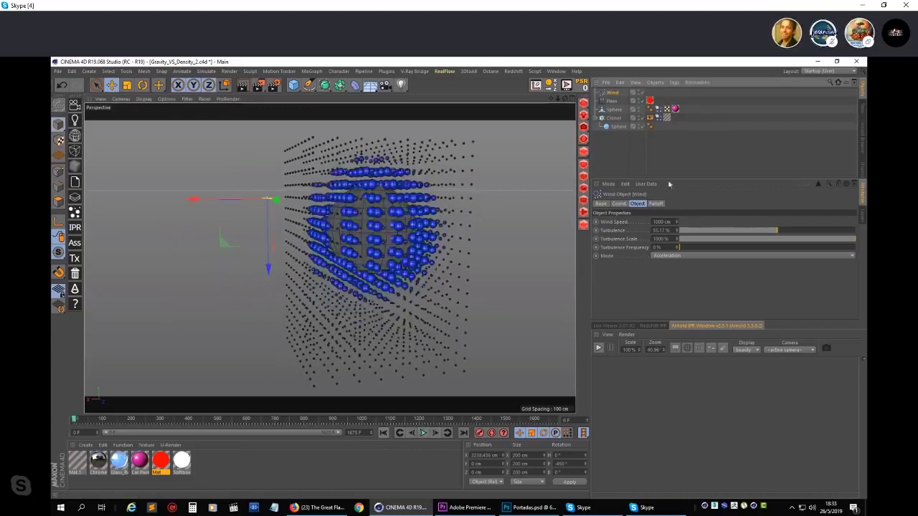
left_click(422, 433)
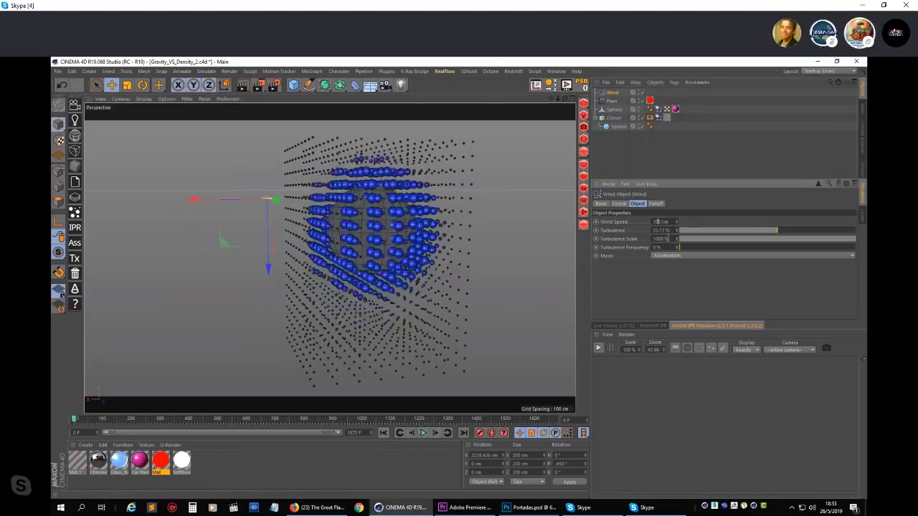
Step: Lower the wind speed to 100 cm and further to 10 cm, test-playing the simulation with each value
left_click(424, 434)
left_click(424, 434)
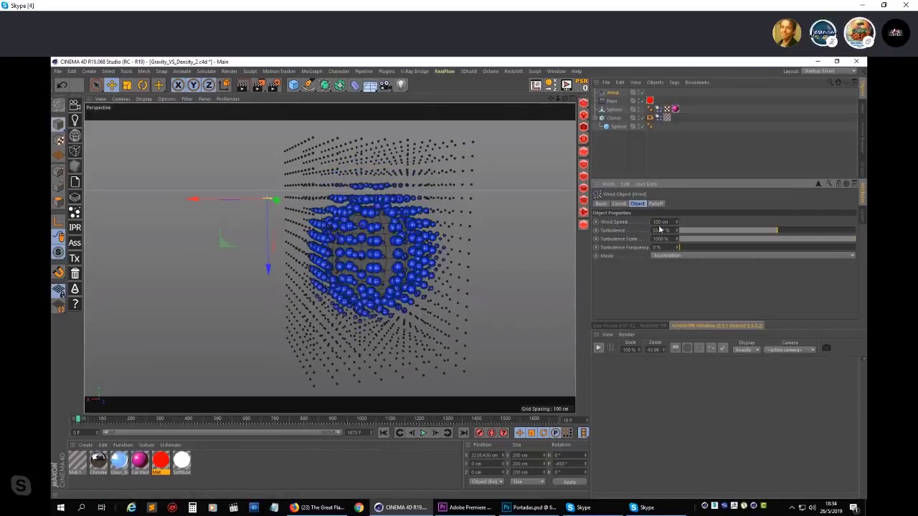
left_click(385, 433)
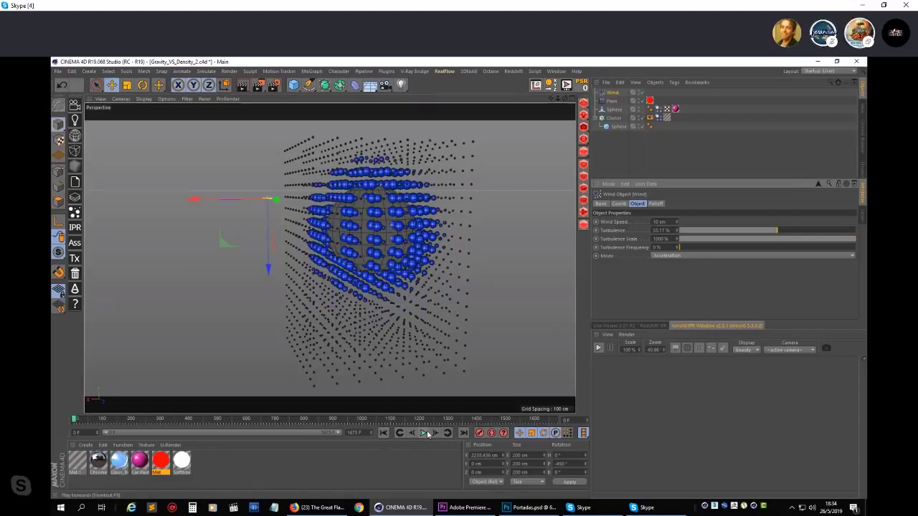
left_click(427, 433)
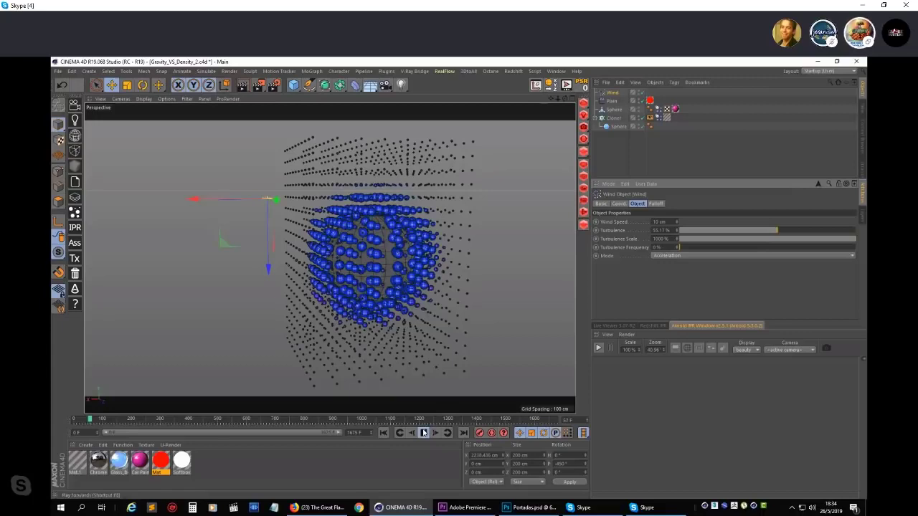
left_click(423, 432)
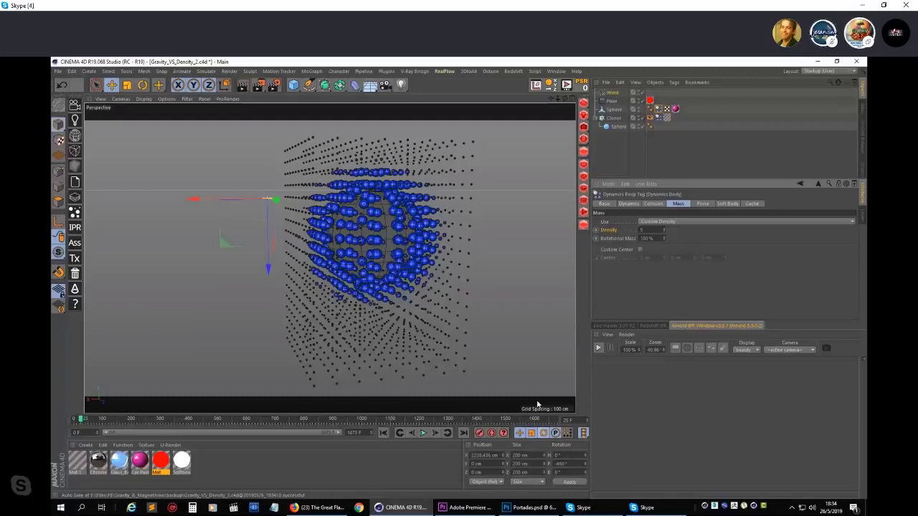
Step: Raise the large sphere's custom density to 50000 during playback, stop the simulation, and return to the first frame
key("F8")
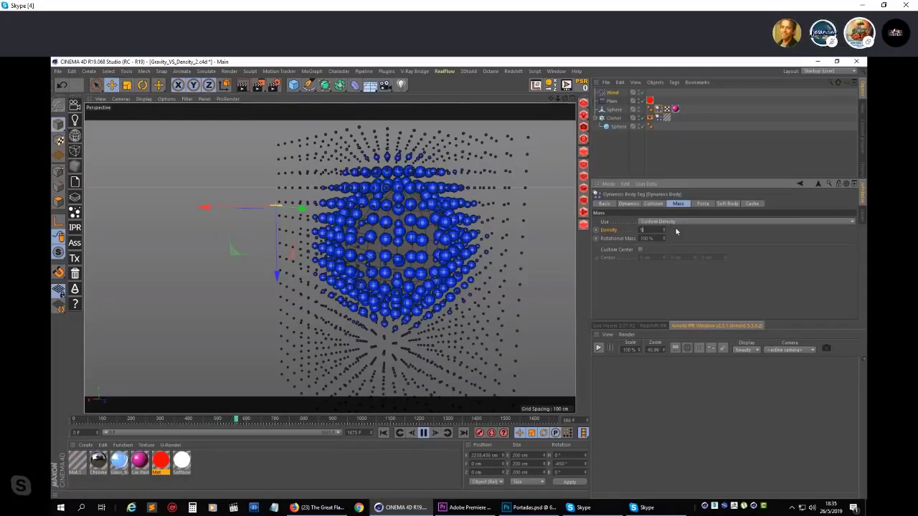
type("90000")
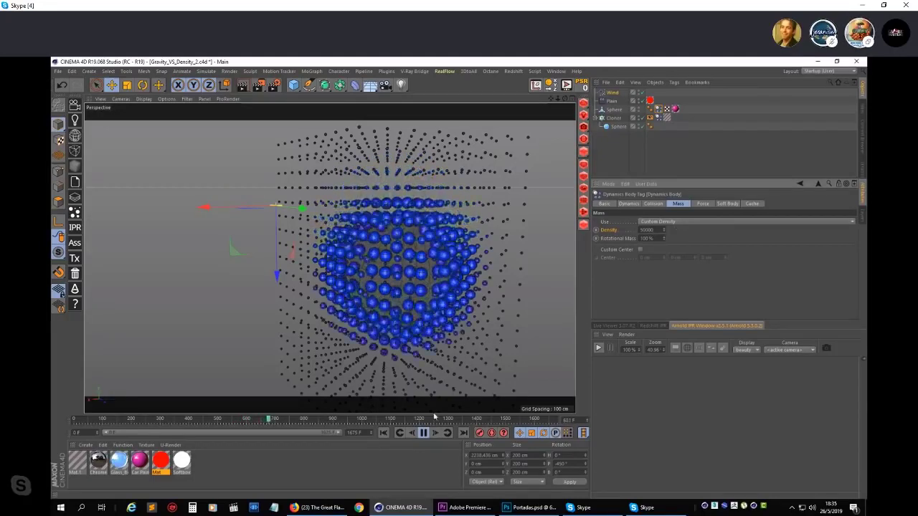
left_click(424, 434)
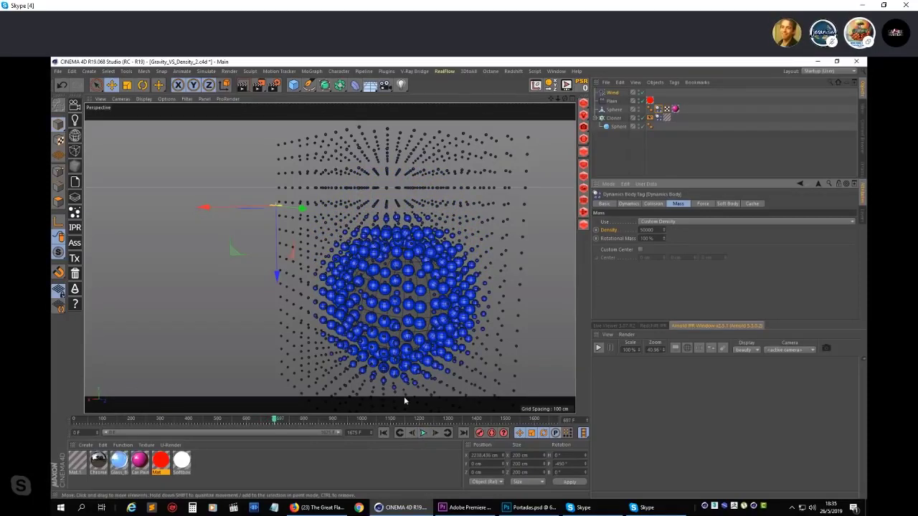
scroll(403, 396, "down", 2)
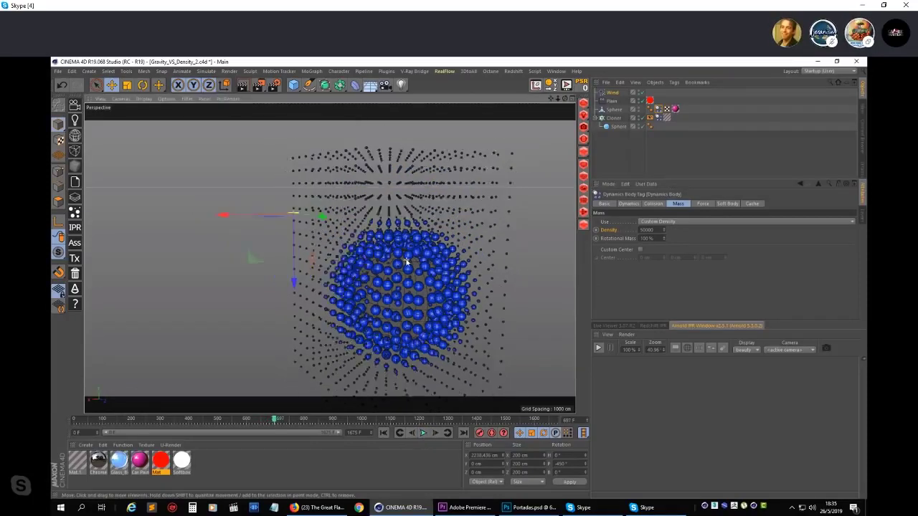
left_click(382, 433)
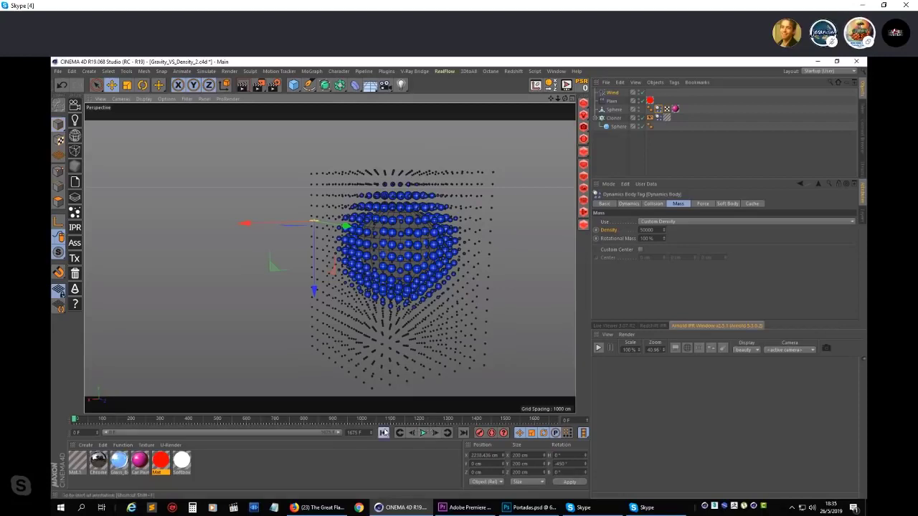
Step: Disable the wind object and play the simulation from the first frame
left_click(422, 433)
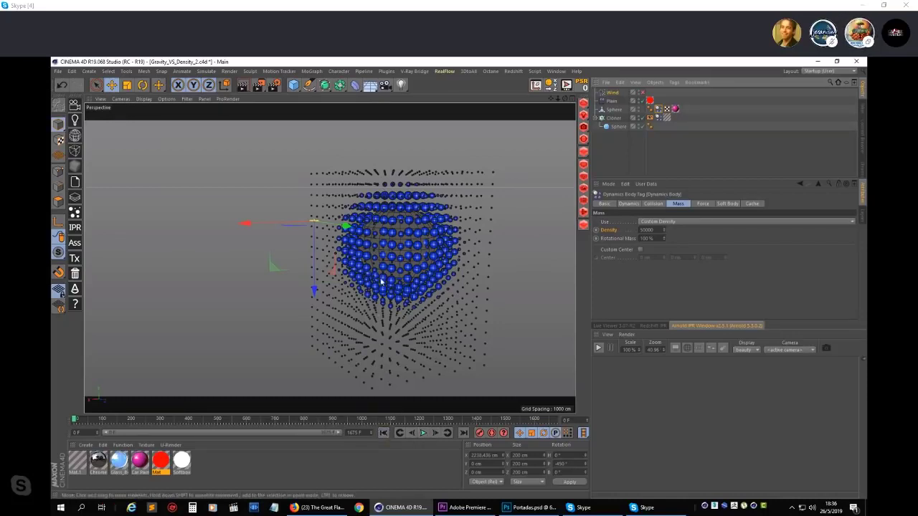
left_click_drag(382, 282, 405, 283, "alt")
left_click(424, 434)
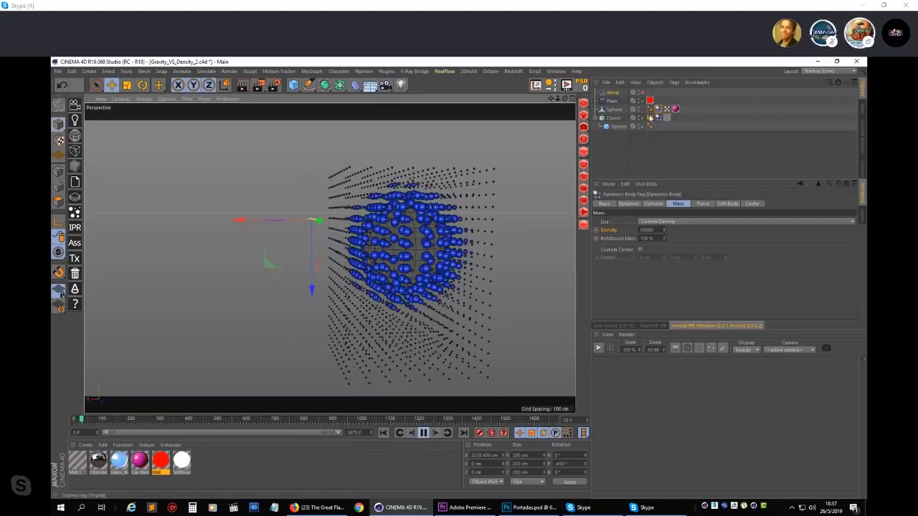
Step: Raise the large sphere's custom density to 500000 during playback and move the playhead to about frame 1250
left_click(658, 230)
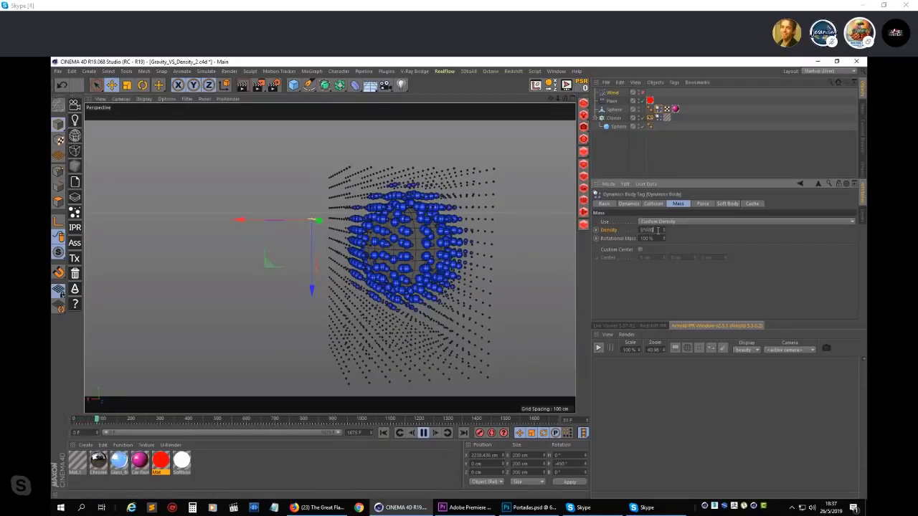
type("50")
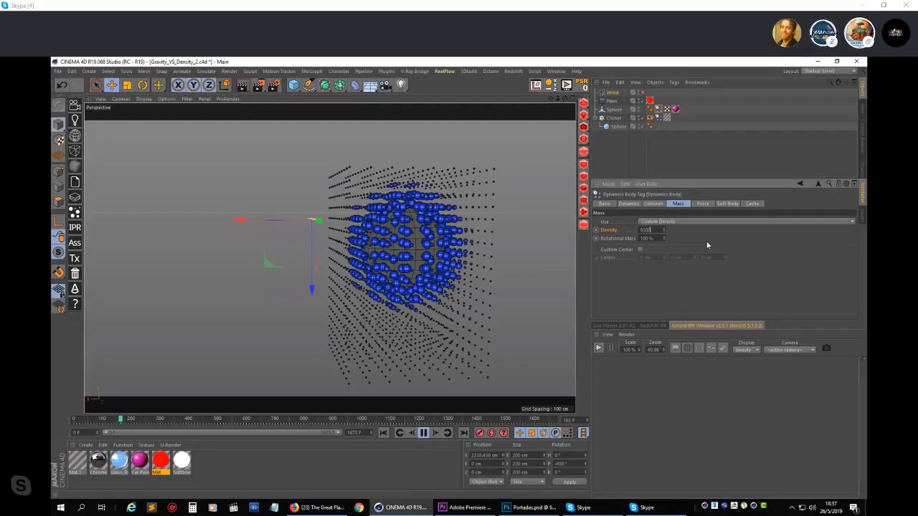
type("0000")
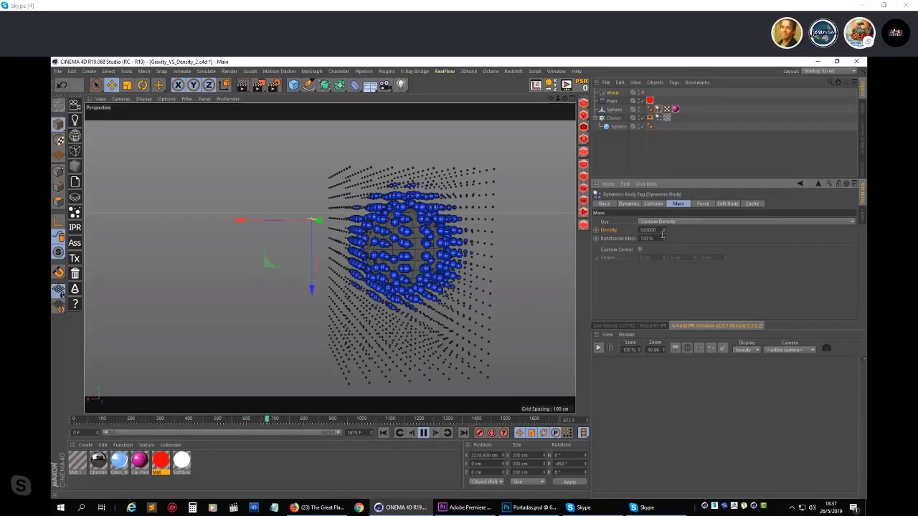
left_click(424, 433)
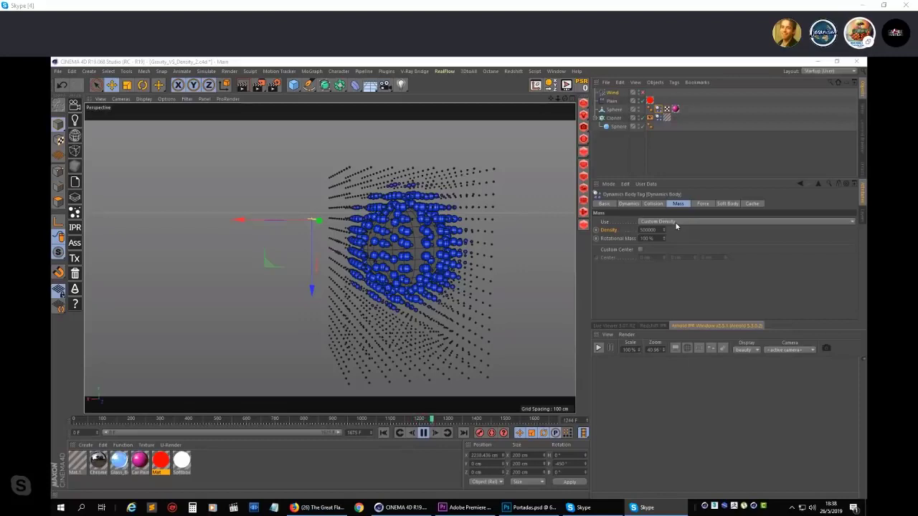
left_click(434, 421)
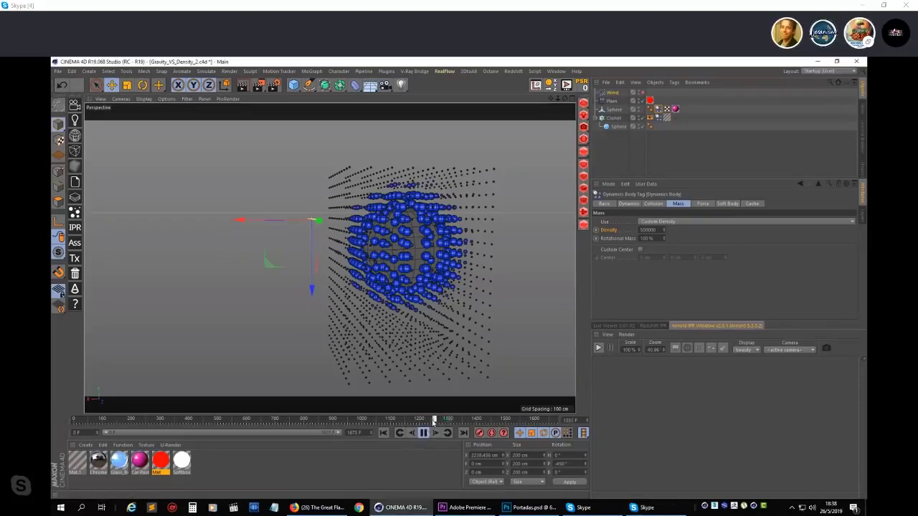
Step: Stop playback, scrub the timeline to about frame 1261, and replay the simulation from the first frame
left_click(423, 432)
left_click(425, 420)
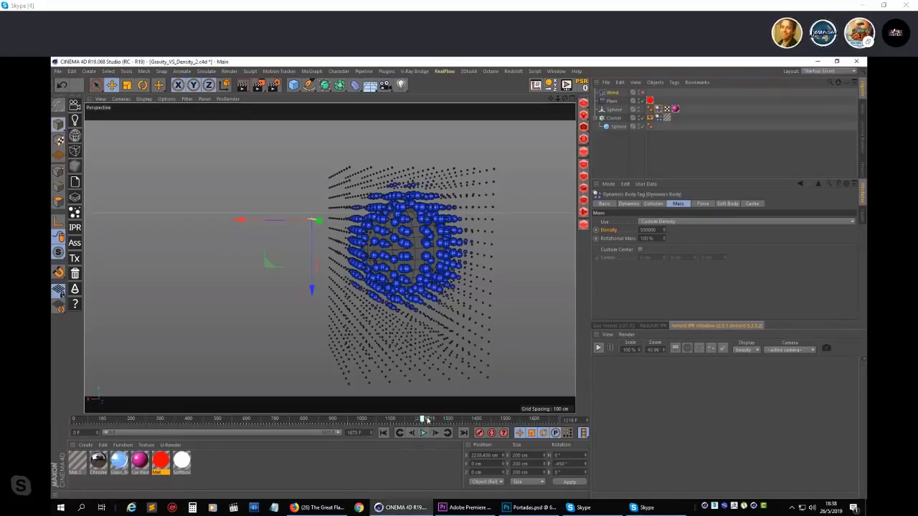
left_click_drag(428, 420, 438, 423)
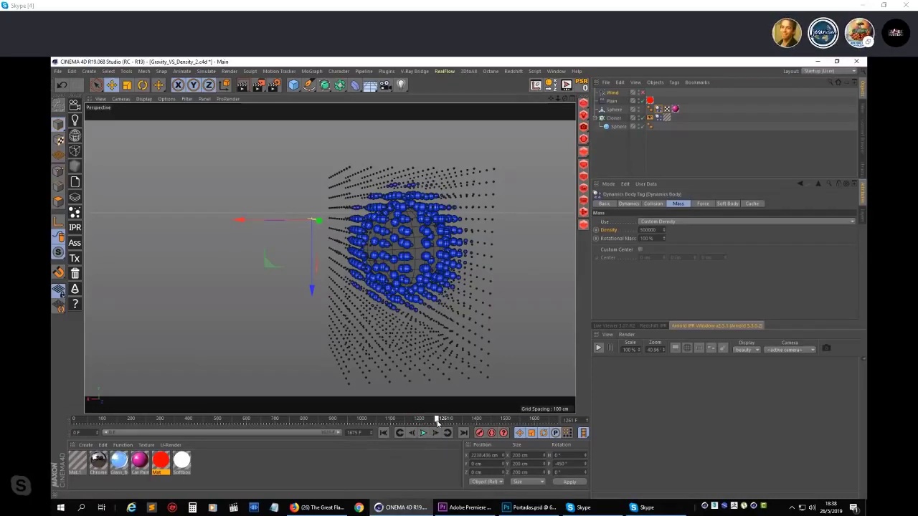
left_click(385, 433)
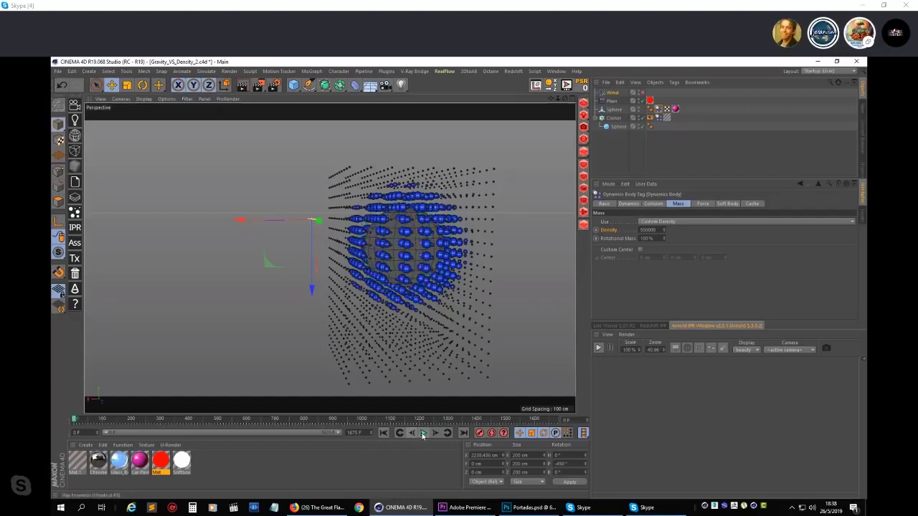
left_click(423, 433)
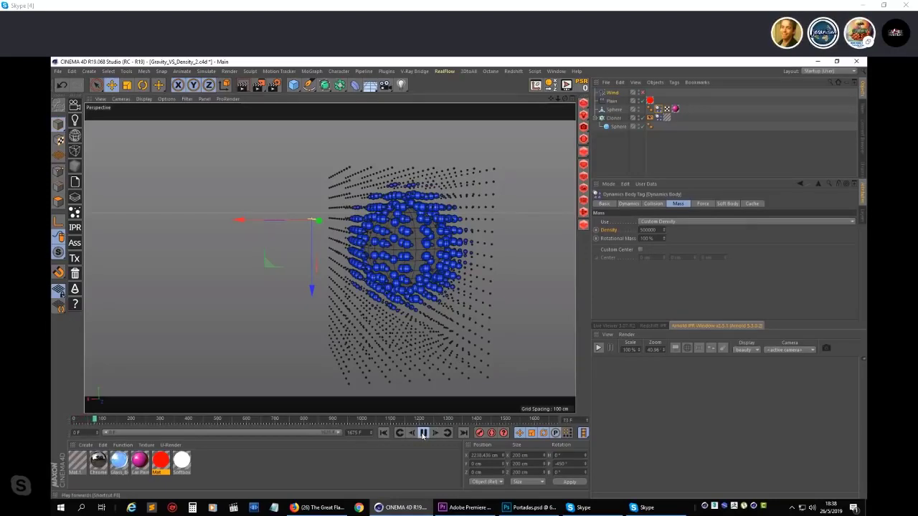
left_click(385, 434)
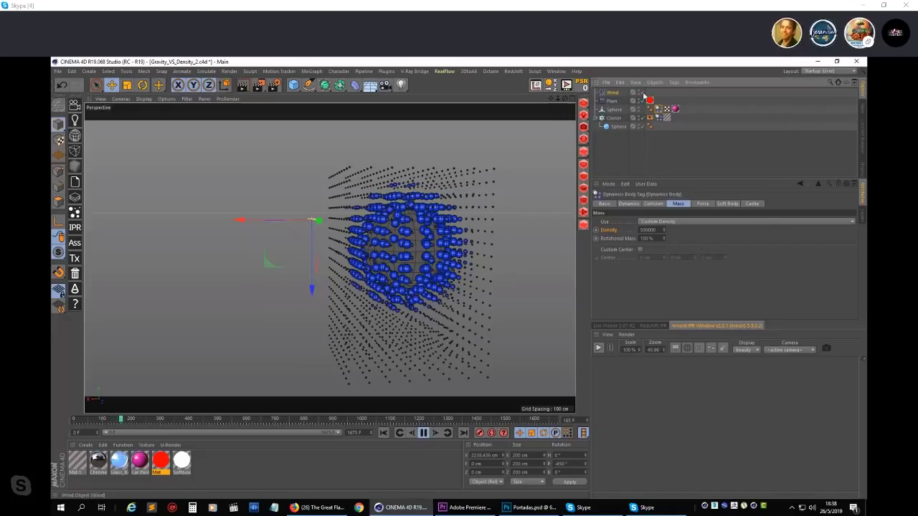
Step: Enable the wind object and rotate it repeatedly during playback to redirect the wind, stopping the simulation at about frame 772
left_click(613, 93)
left_click(142, 85)
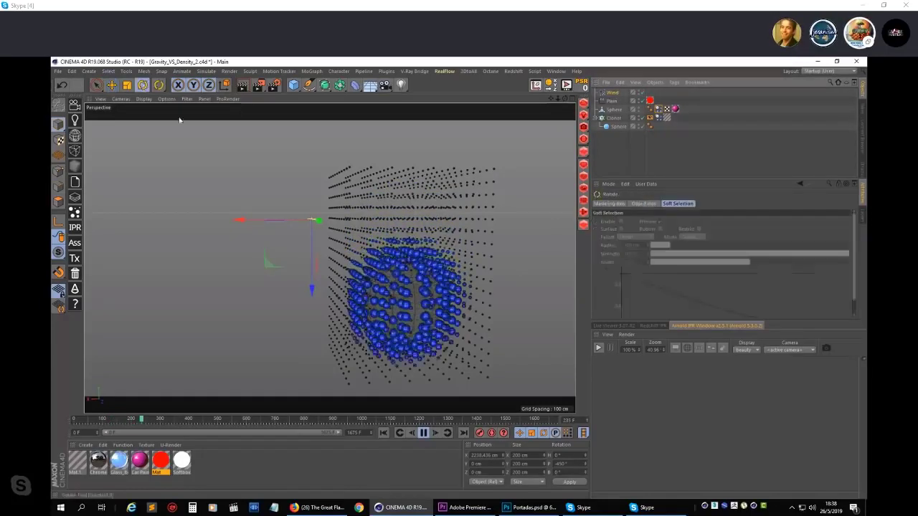
left_click_drag(297, 187, 335, 287)
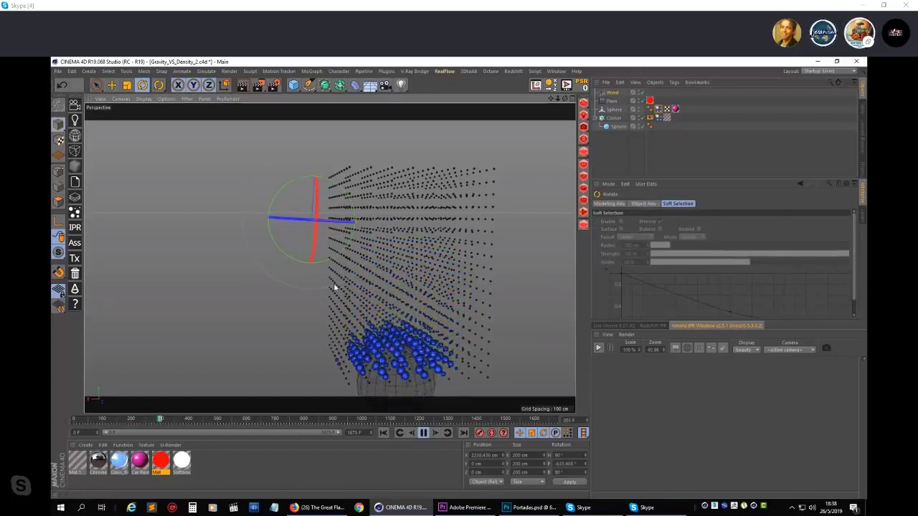
left_click_drag(320, 274, 321, 261)
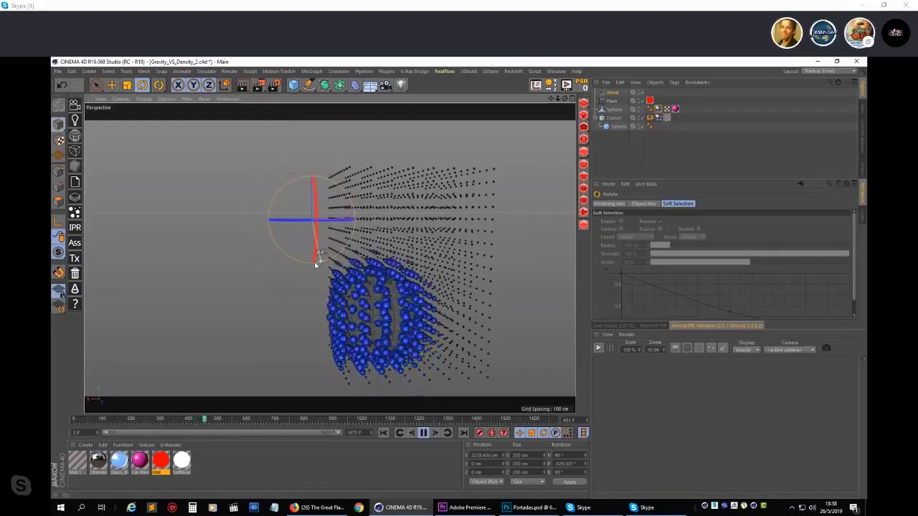
left_click_drag(314, 262, 278, 264)
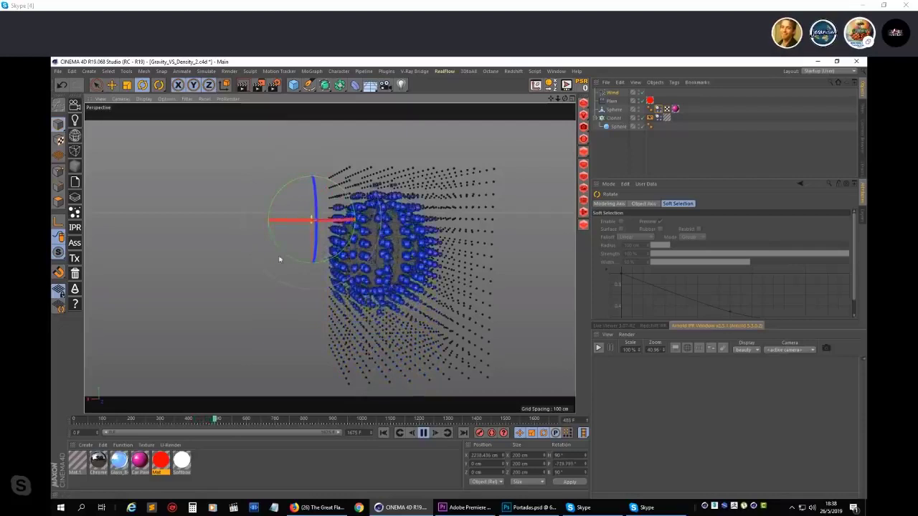
left_click_drag(285, 187, 366, 211)
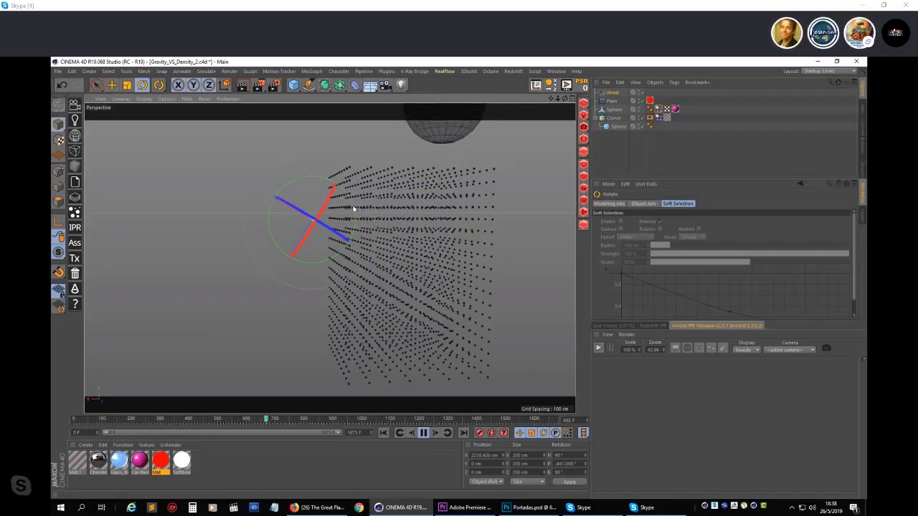
left_click_drag(353, 208, 337, 190)
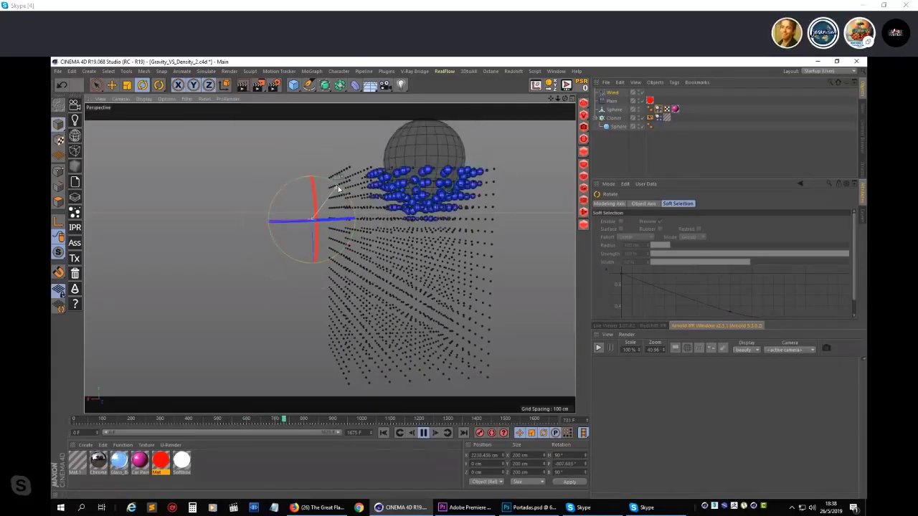
left_click(423, 434)
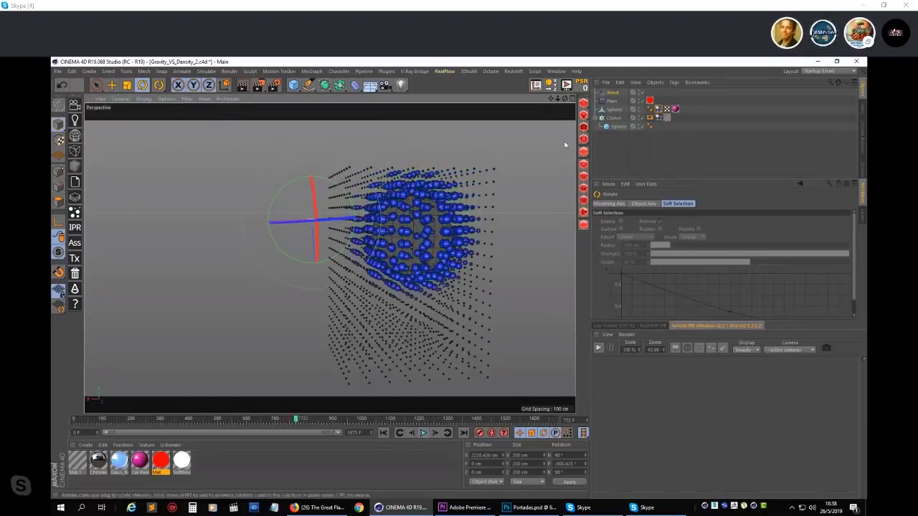
Step: Reduce the wind object's speed to 0 cm and briefly test-play the simulation from the current frame
left_click(613, 93)
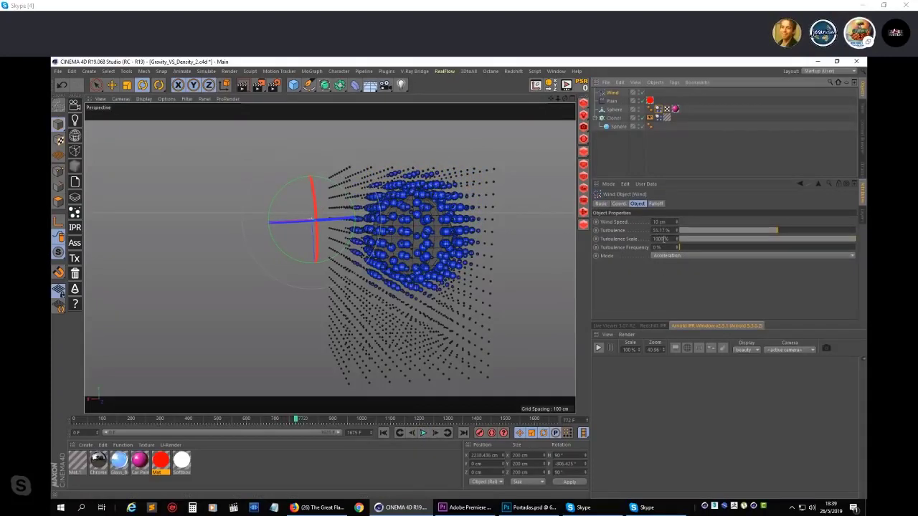
left_click_drag(675, 224, 679, 224)
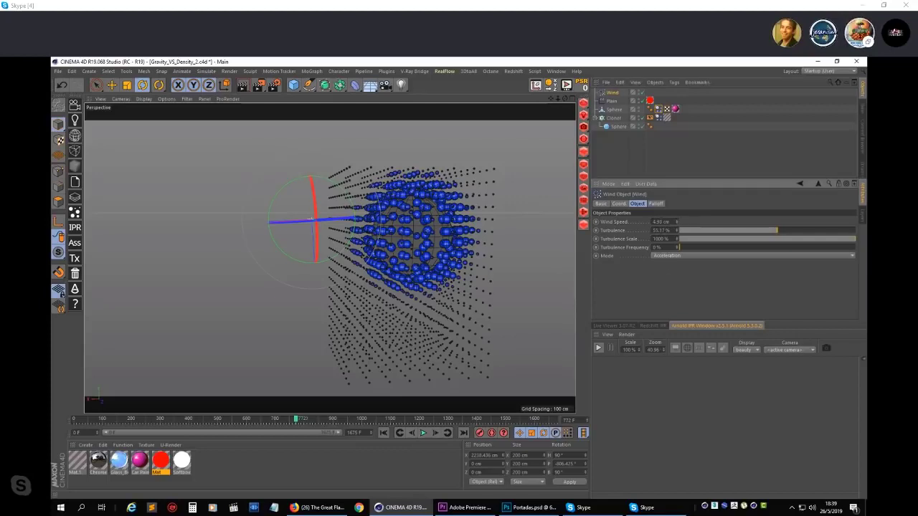
left_click_drag(676, 224, 678, 223)
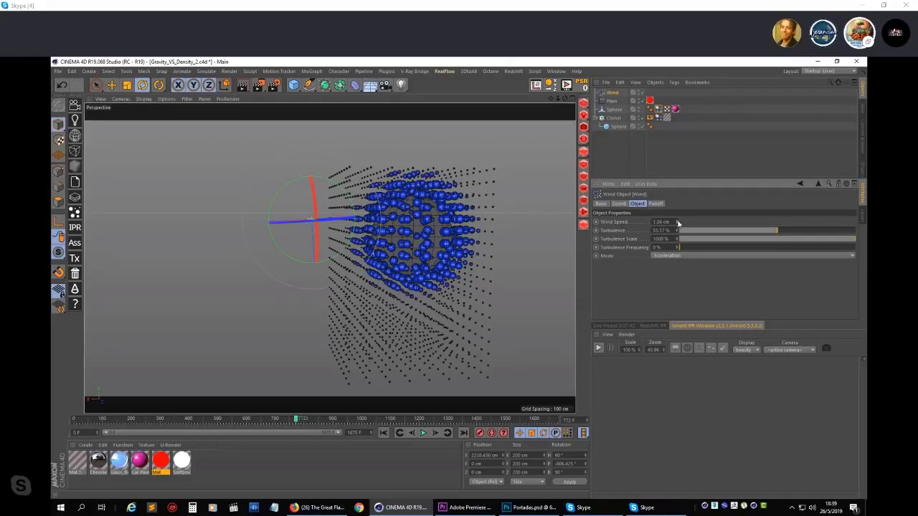
left_click(425, 436)
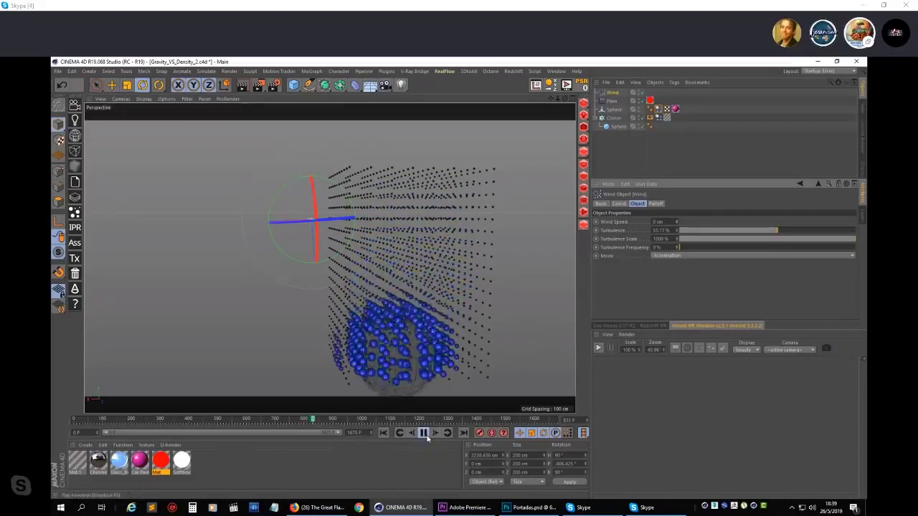
key("F8")
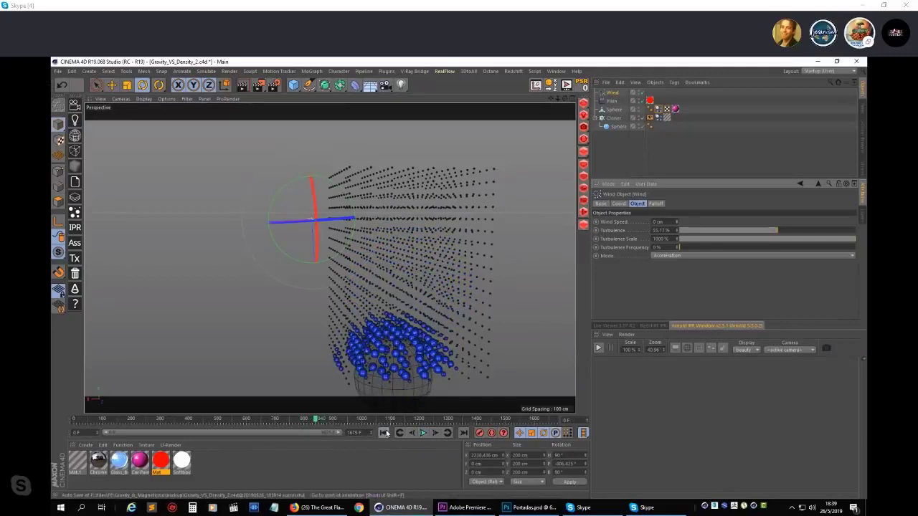
Step: Replay the simulation from the first frame and raise the wind speed to 0.29 cm and then 0.36 cm during playback
left_click(384, 433)
left_click(423, 433)
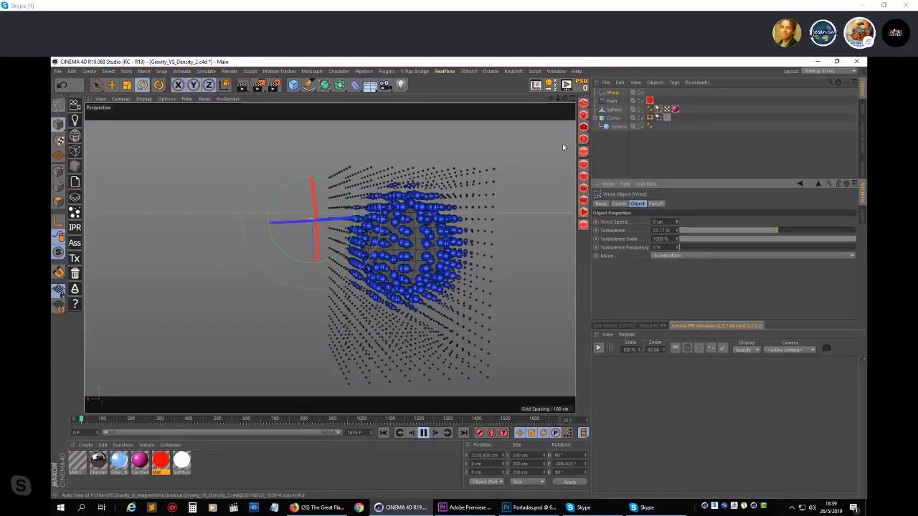
left_click_drag(677, 222, 679, 225)
left_click_drag(677, 224, 677, 223)
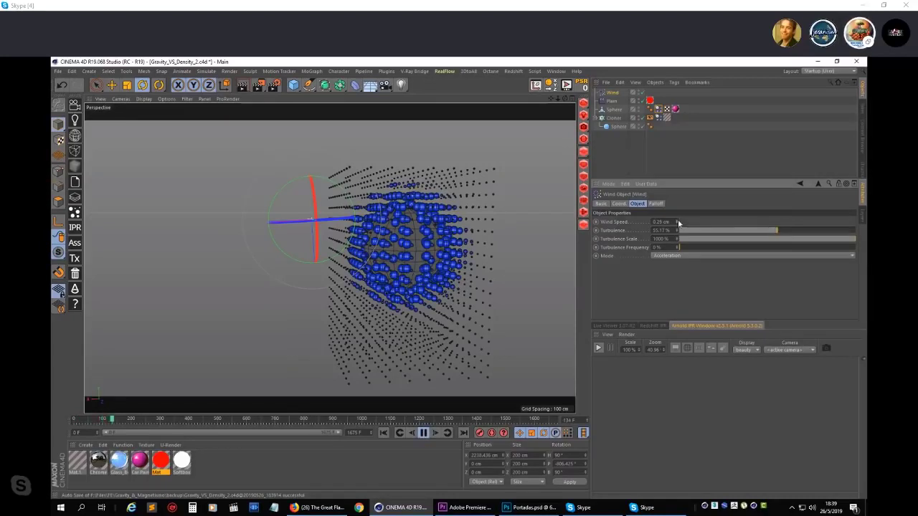
left_click_drag(678, 222, 677, 226)
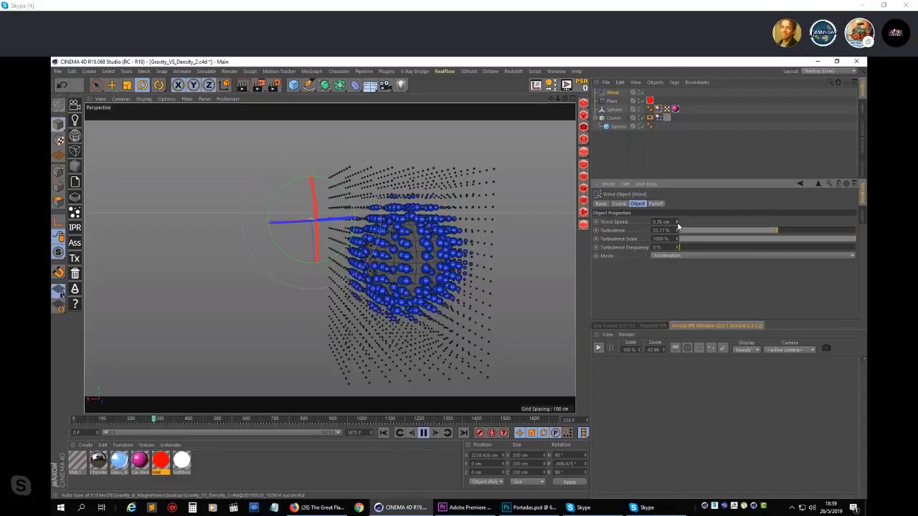
Step: Lower the wind speed through 0.29 cm and 0.05 cm to 0 cm during playback, and return to the first frame
left_click_drag(677, 227, 678, 227)
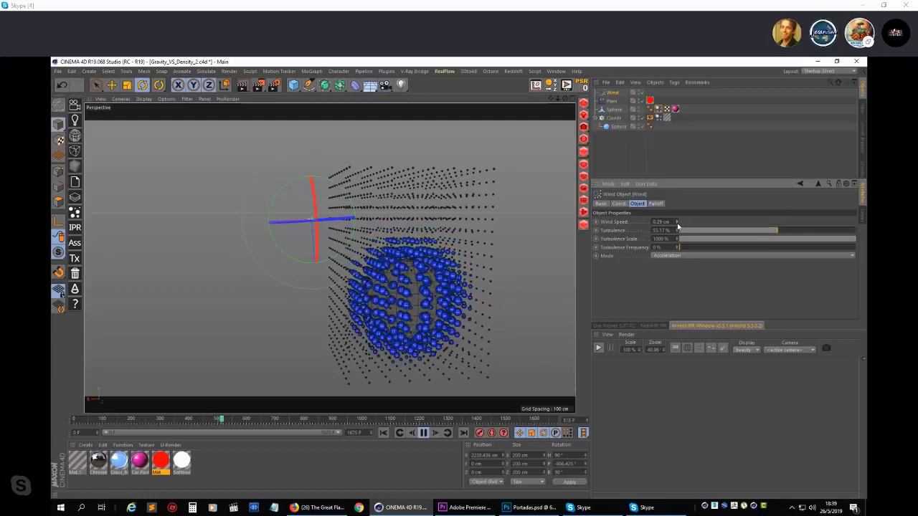
left_click_drag(677, 224, 678, 226)
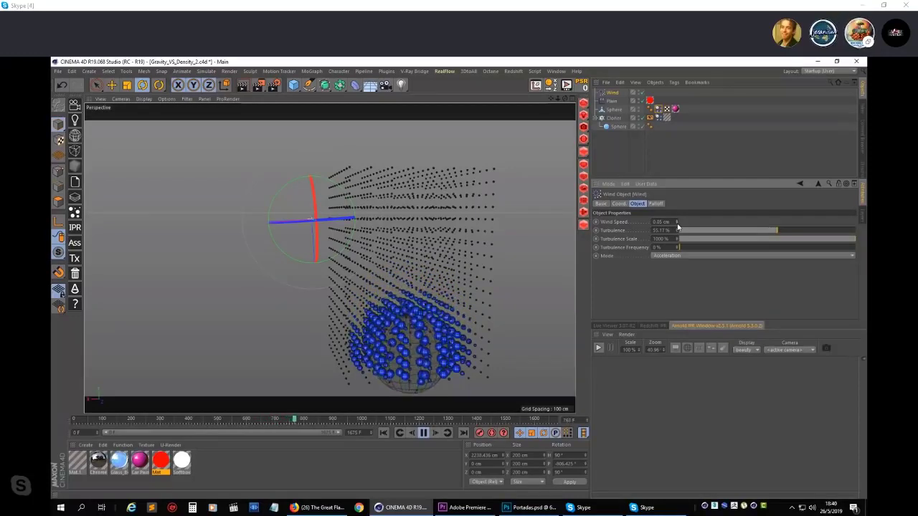
left_click(678, 226)
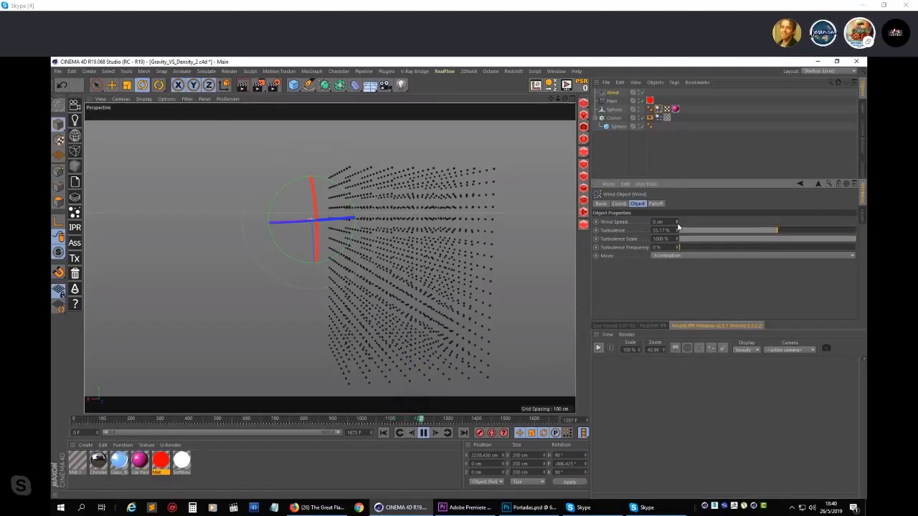
left_click(424, 432)
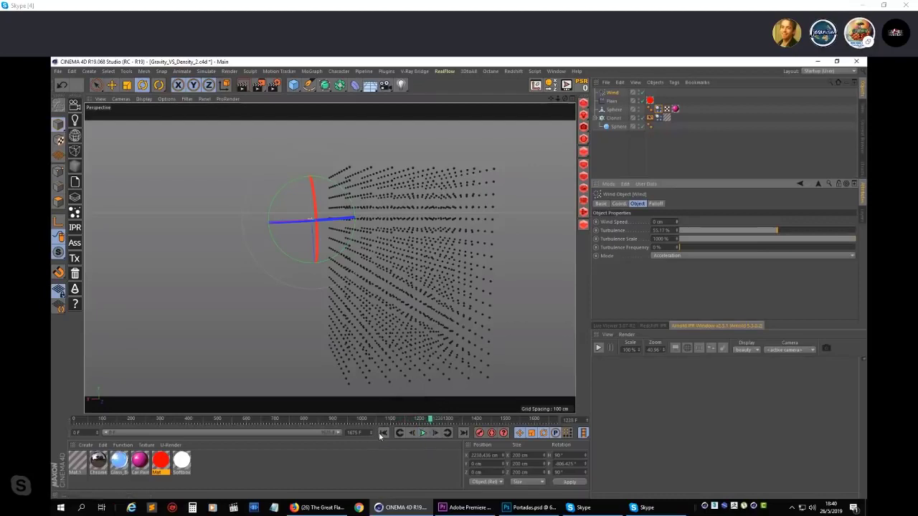
left_click(383, 433)
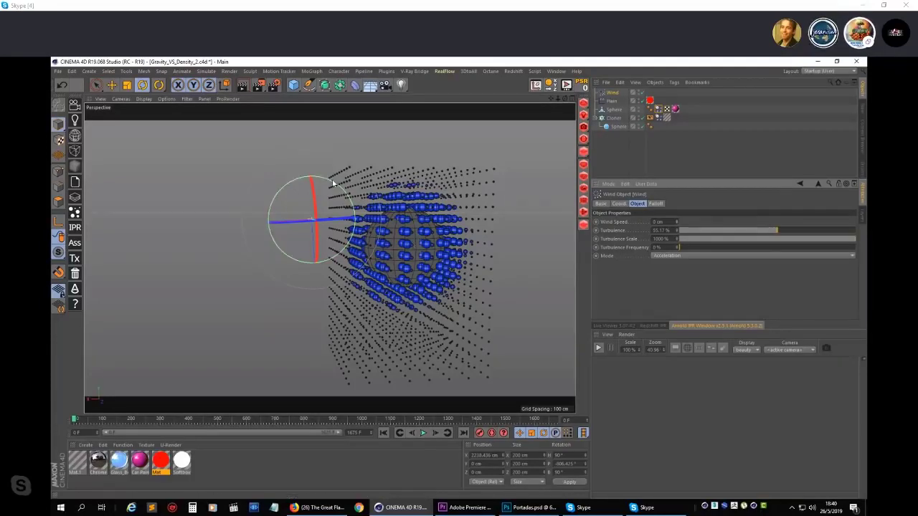
Step: Rotate the wind object to a heading of about 135° and play the simulation from the first frame
left_click_drag(332, 179, 334, 181)
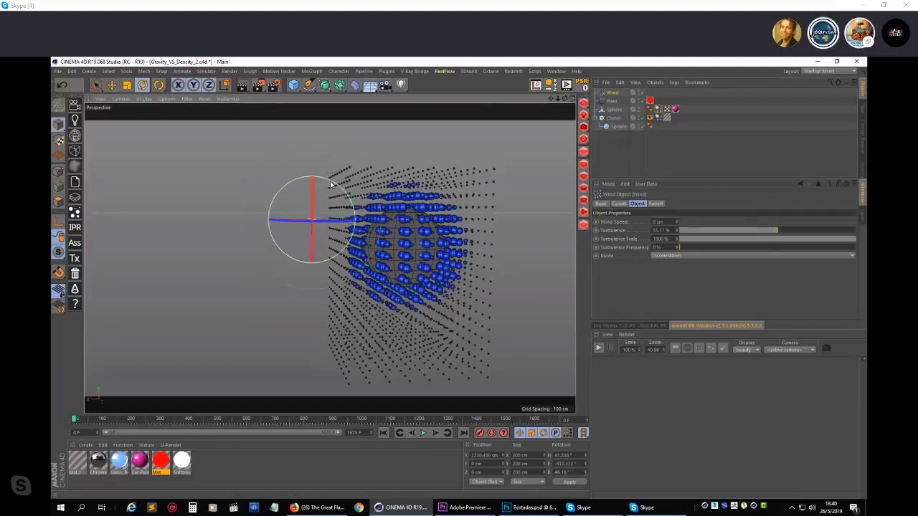
left_click_drag(326, 220, 334, 226)
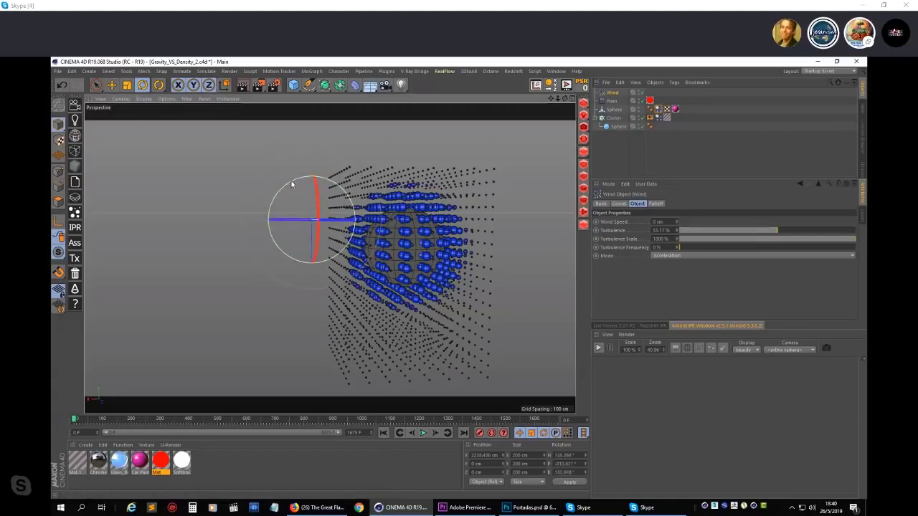
left_click(422, 433)
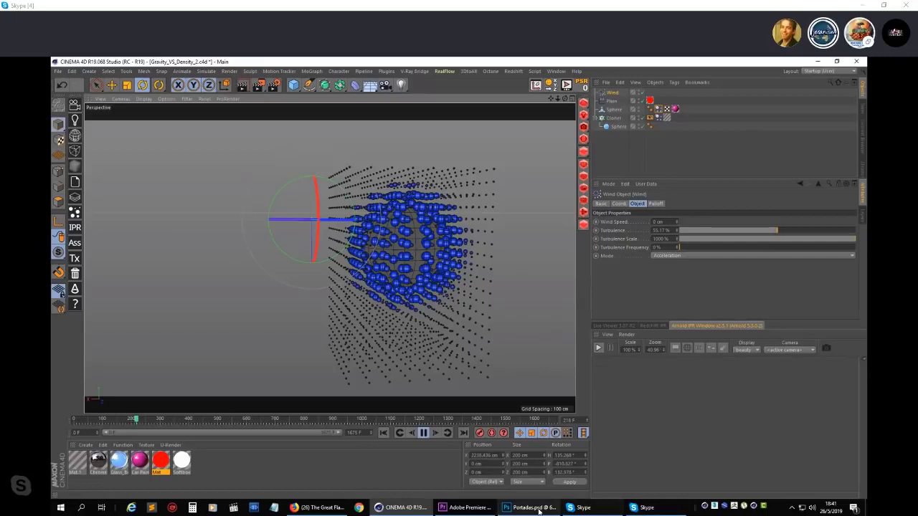
Step: Switch to the file explorer, view the ring laser gyro meme image in the Fotos viewer, and close it
key("super+e")
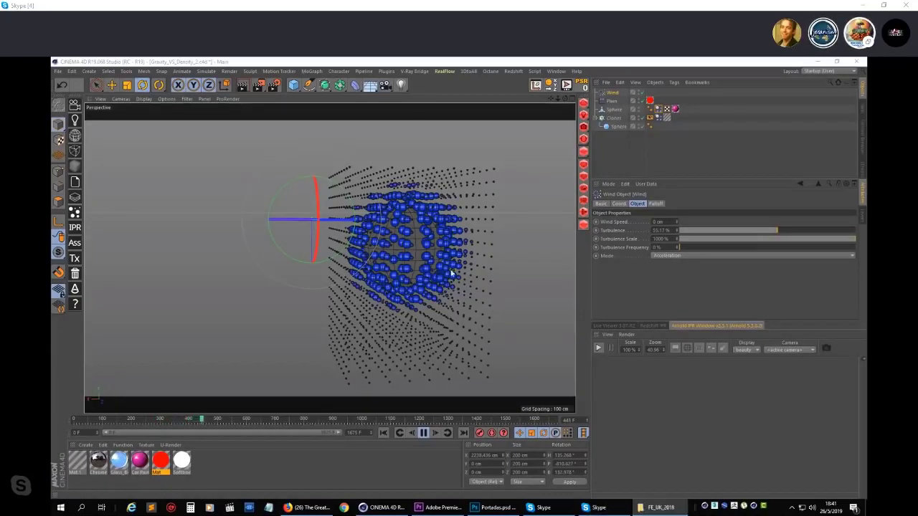
scroll(426, 256, "up", 2)
scroll(426, 256, "up", 3)
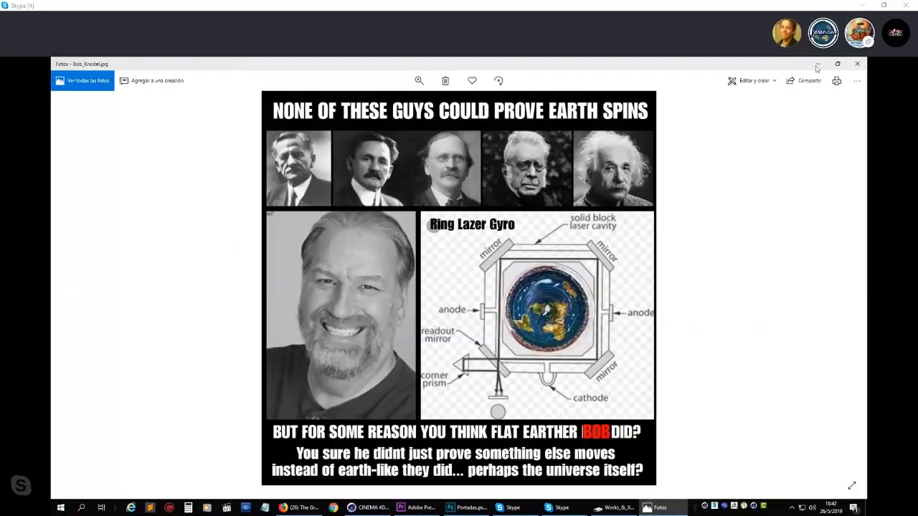
left_click(855, 65)
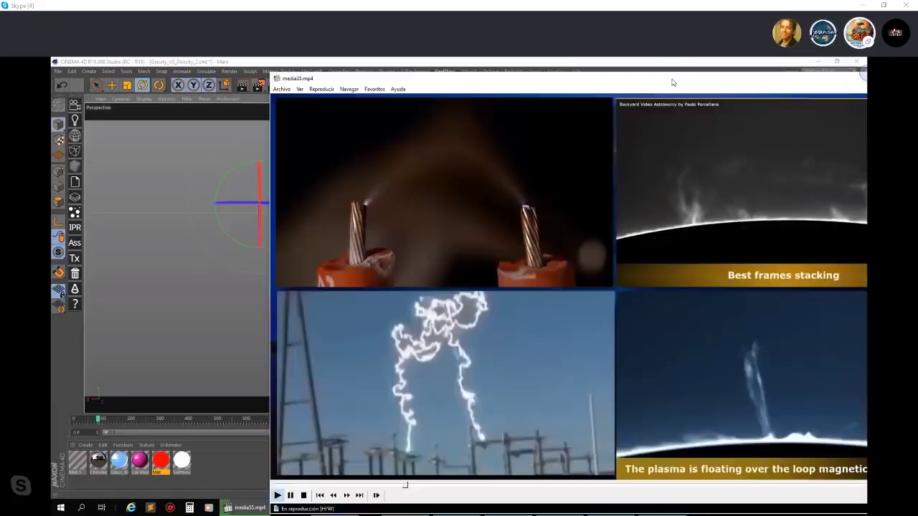
Step: Bring the media35.mp4 player window fully into view, and play media43.mp4, pausing it at about one second
left_click_drag(673, 83, 589, 83)
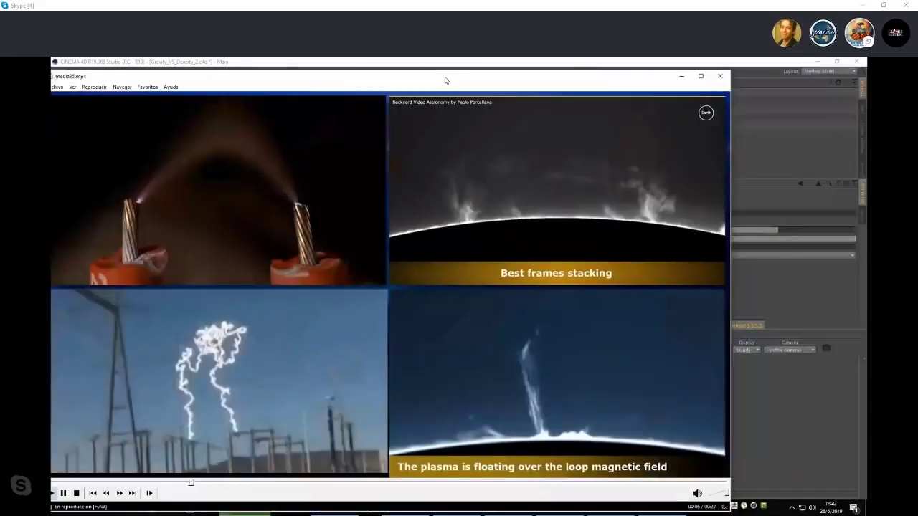
left_click_drag(444, 80, 494, 72)
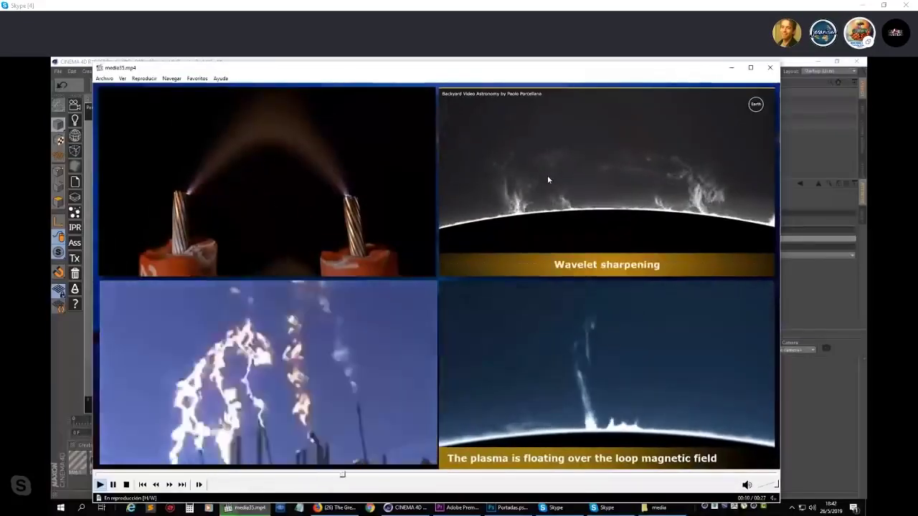
double_click(548, 175)
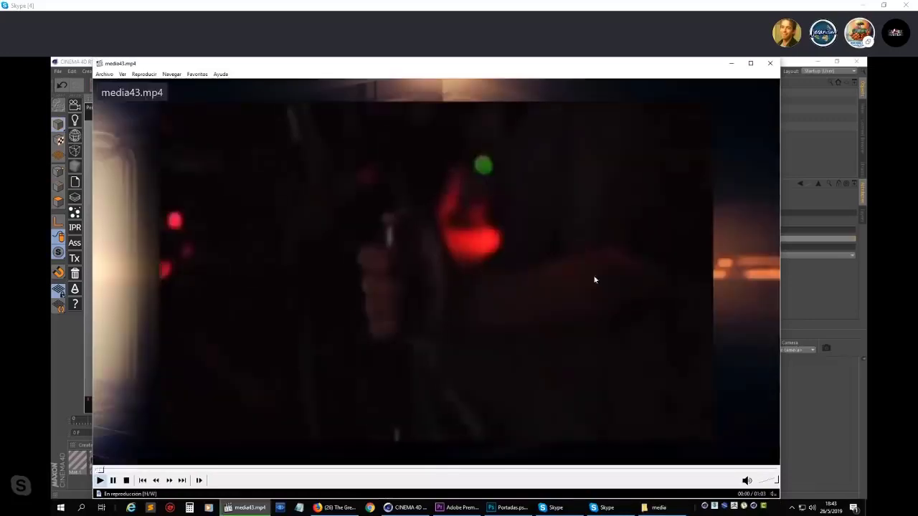
left_click(420, 300)
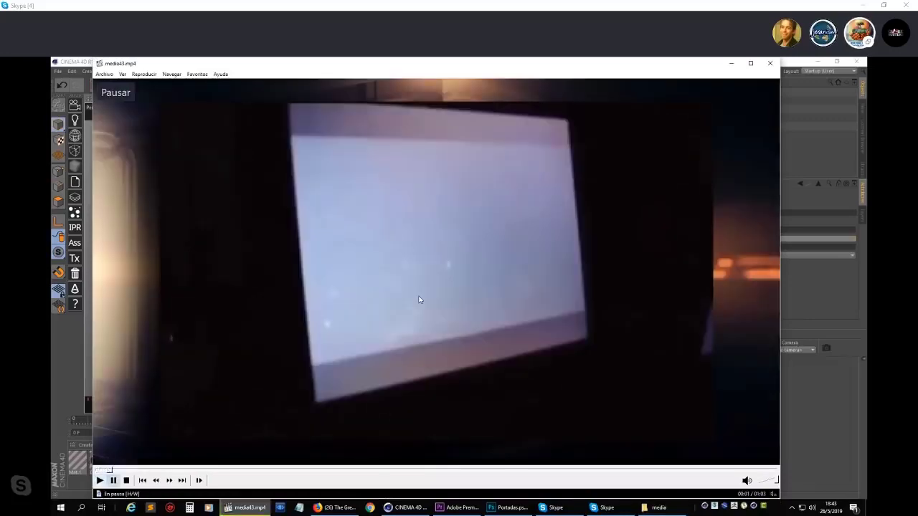
Step: Show media43.mp4 in full screen, pause it on the sprite lightning footage, and resume playback
double_click(419, 300)
left_click(327, 286)
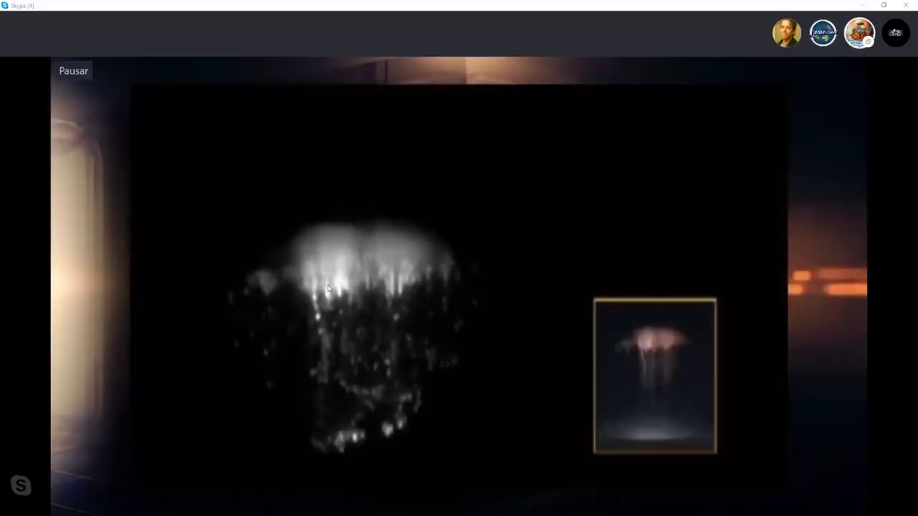
left_click(326, 285)
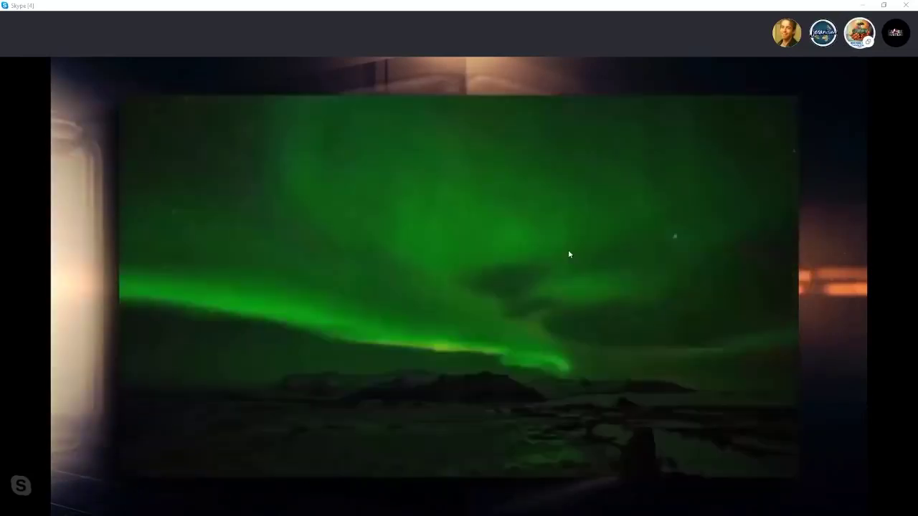
Step: Move playback of media43.mp4 back to 0:28, 0:19 and slightly earlier to replay the sprite footage
left_click(409, 492)
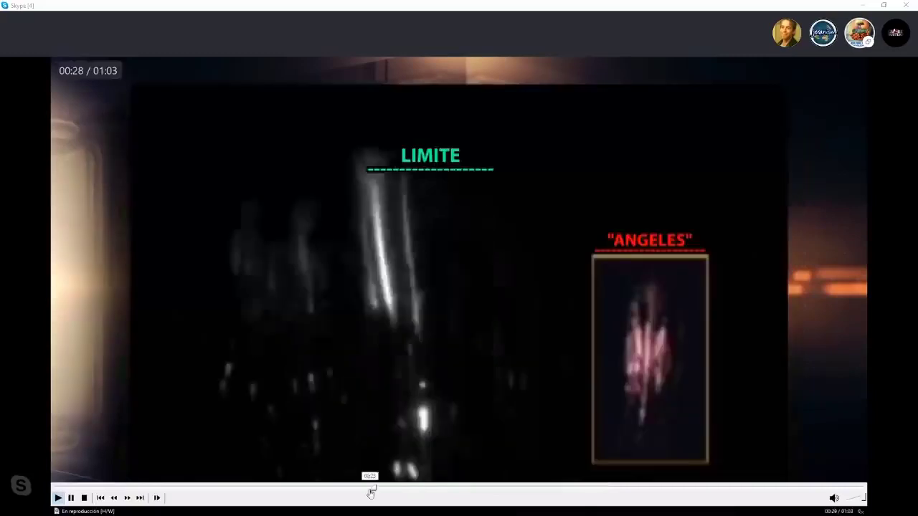
left_click(322, 492)
left_click(296, 492)
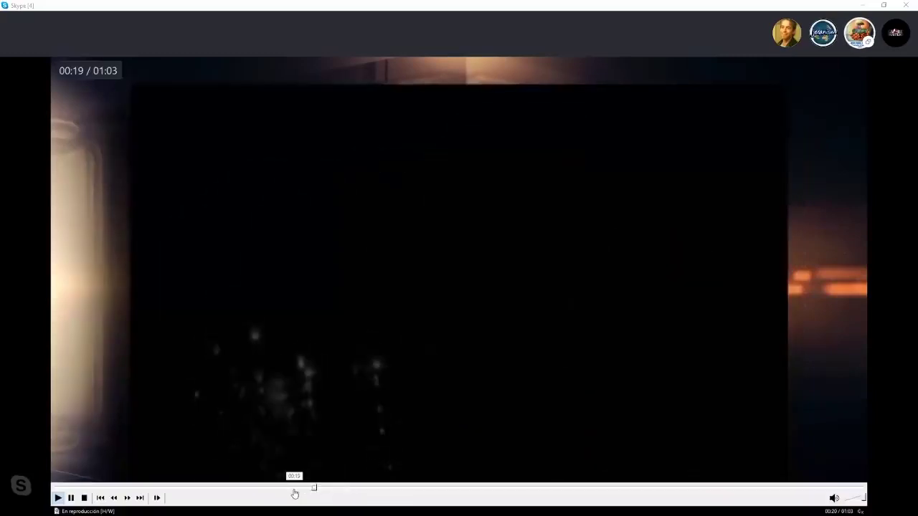
left_click(281, 492)
left_click(272, 492)
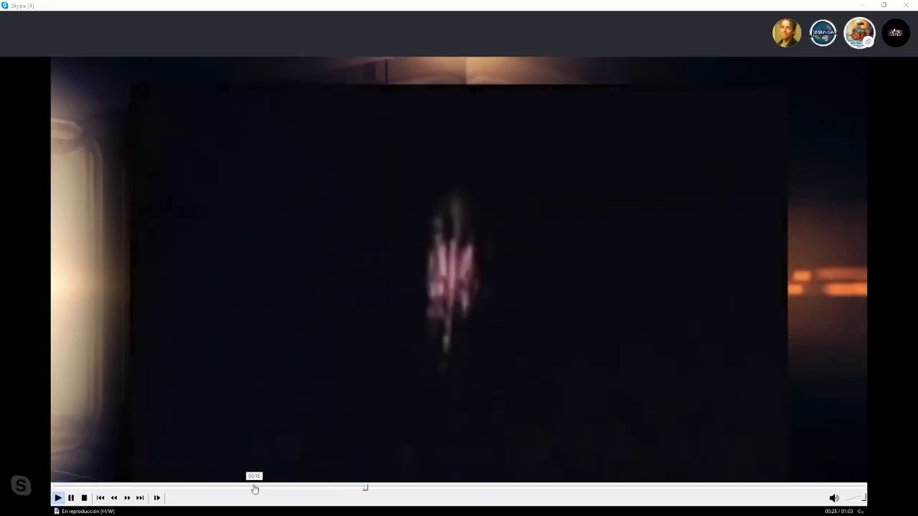
Step: Replay media43.mp4 twice from about 0:16 and once from about 0:11, and close the video player
left_click(254, 489)
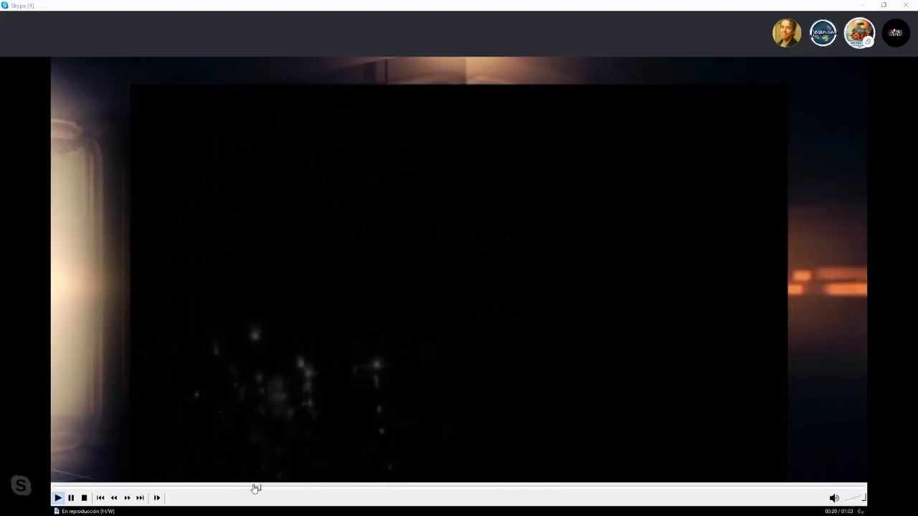
left_click(254, 488)
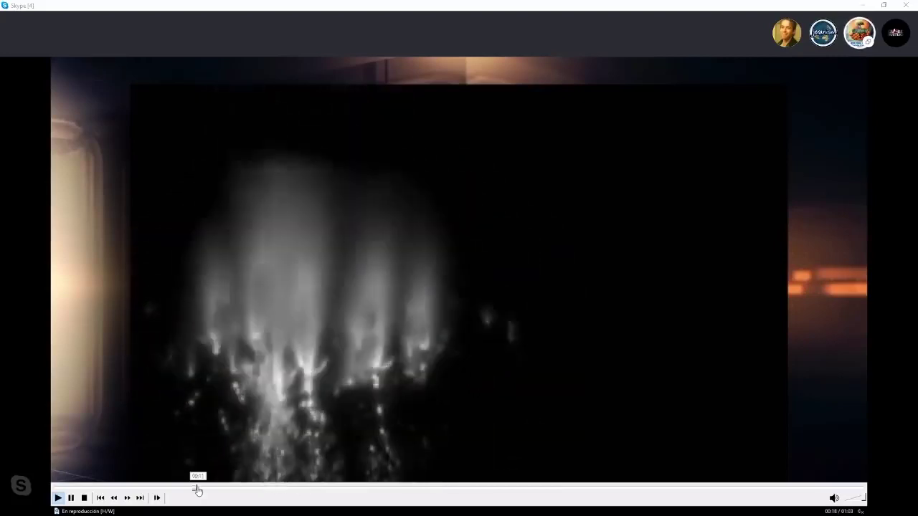
left_click(198, 490)
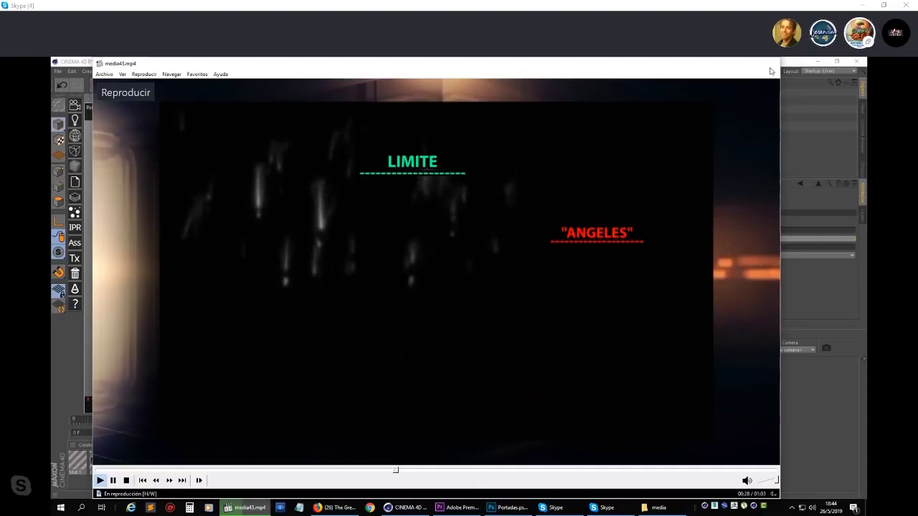
left_click(771, 64)
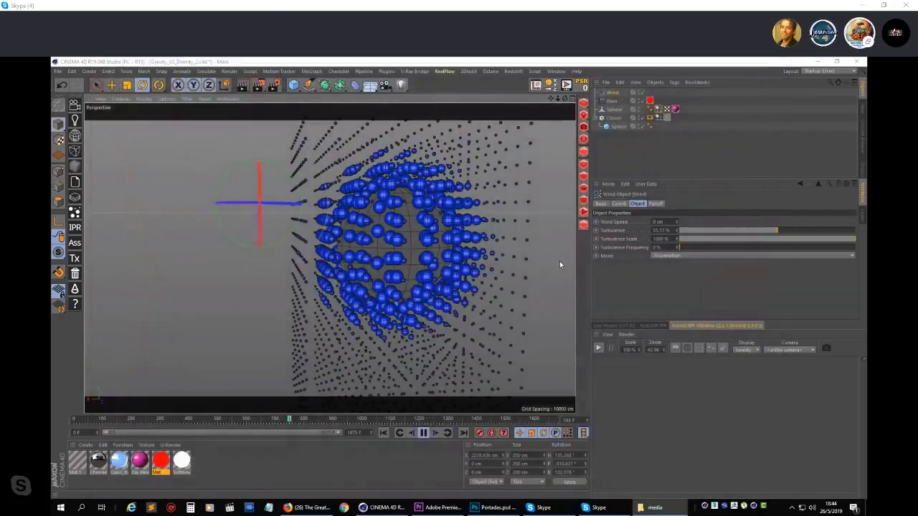